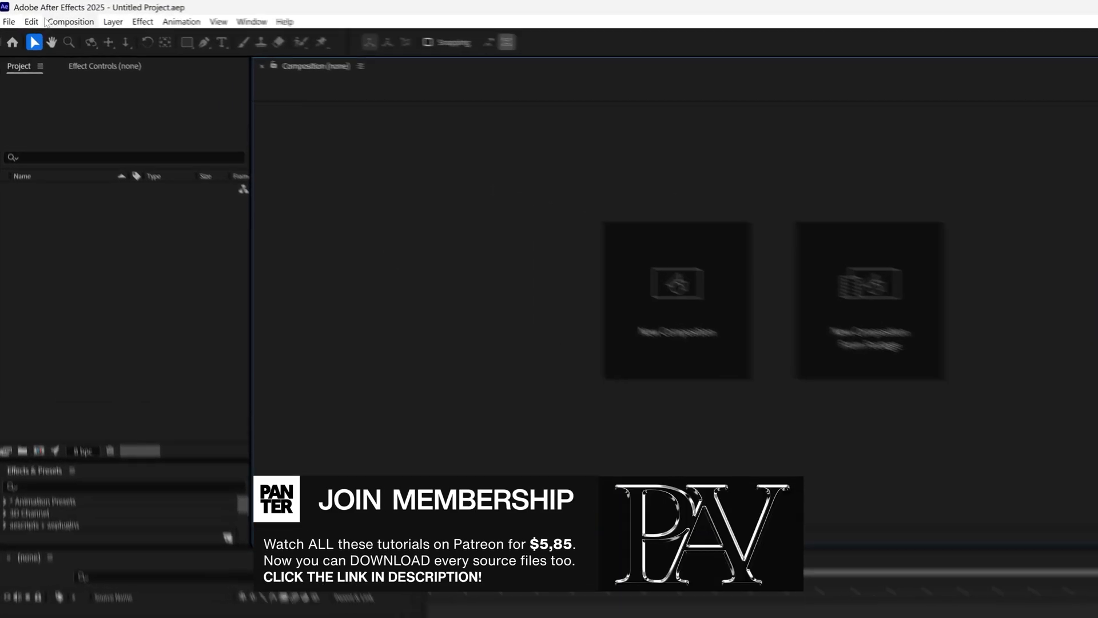
- Enable Allow Scripts to Write Files and Access Network in the Scripting & Expressions preferences
left_click(24, 17)
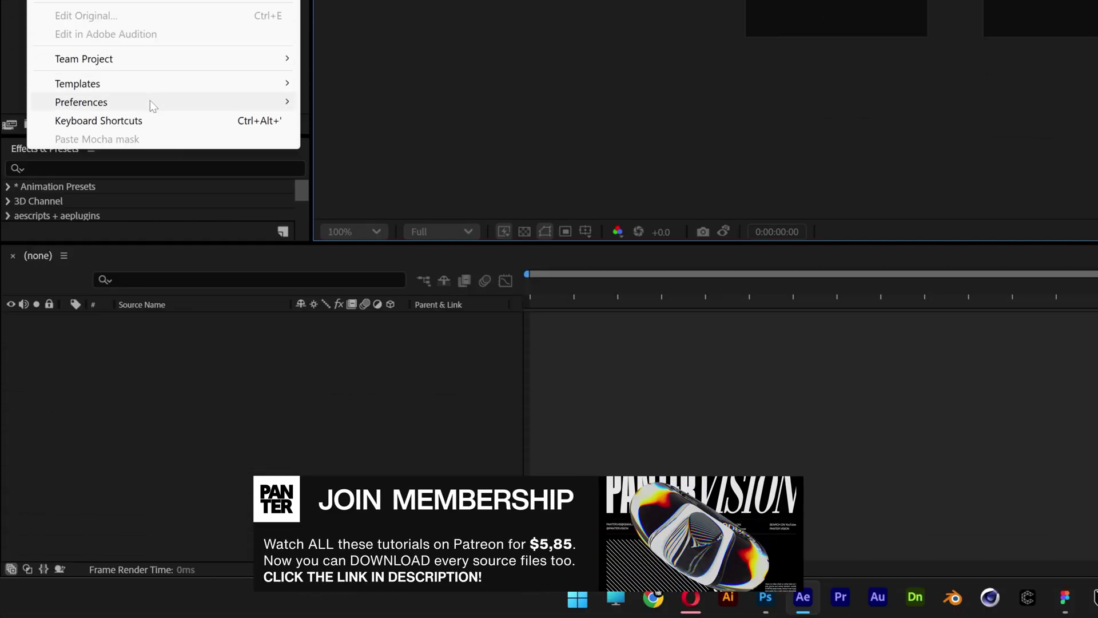
mouse_move(151, 534)
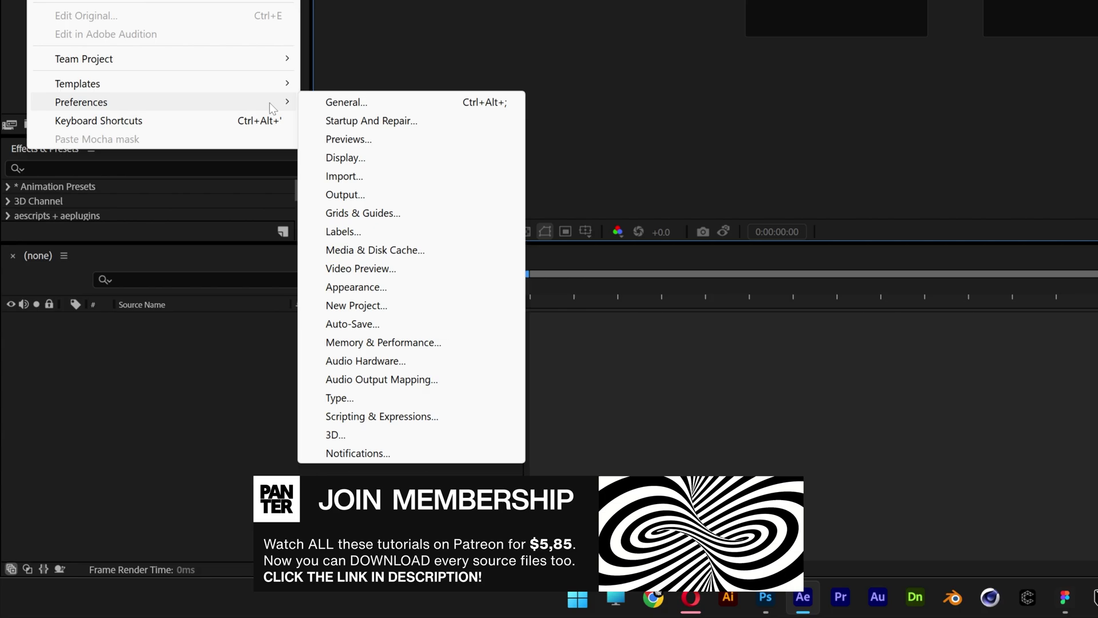
left_click(434, 422)
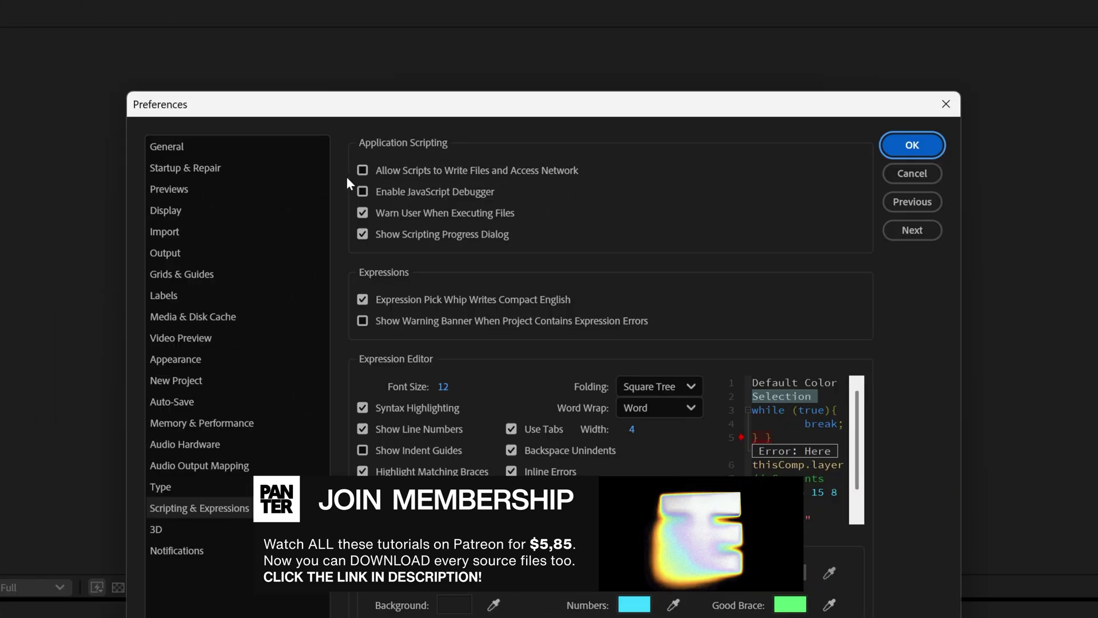
left_click(361, 169)
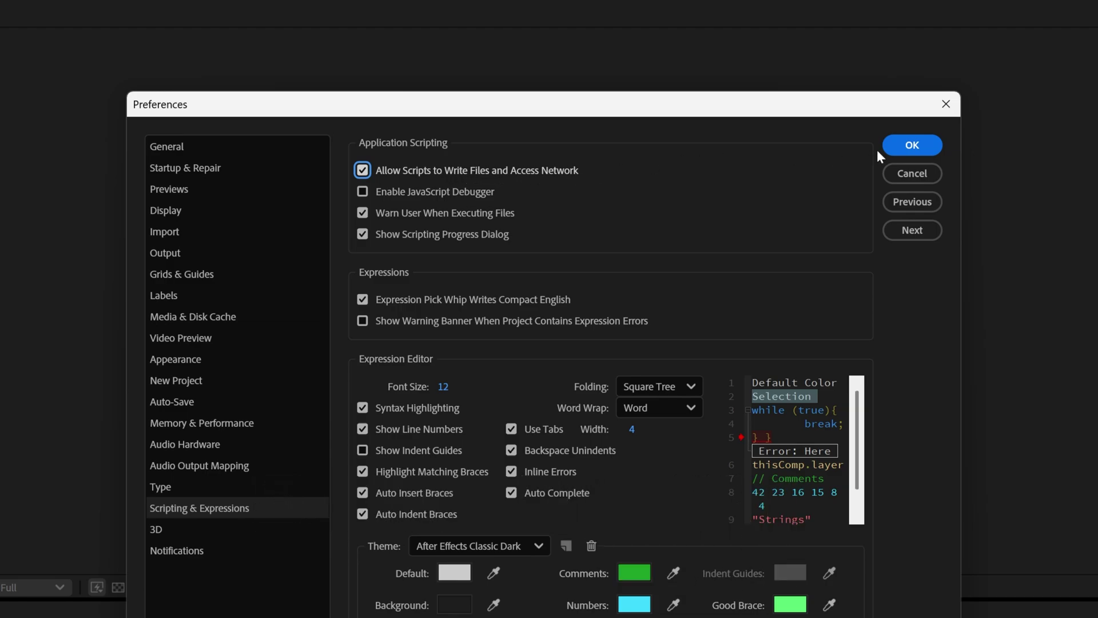
left_click(912, 144)
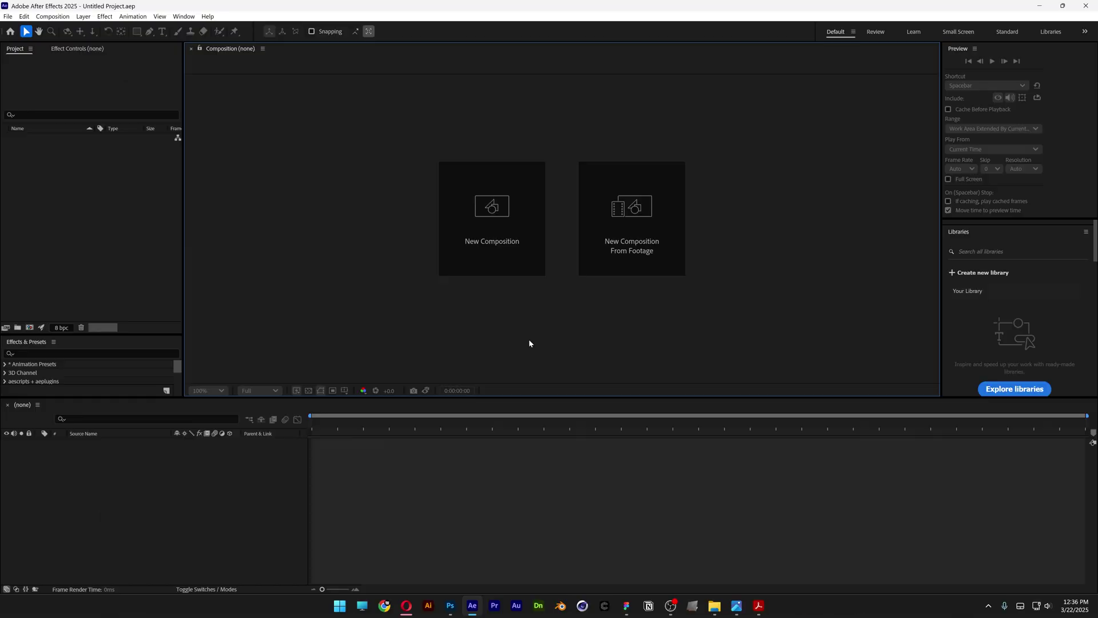
- Enable Remote Connections in Photoshop's Plugins preferences and set the connection password
left_click(451, 605)
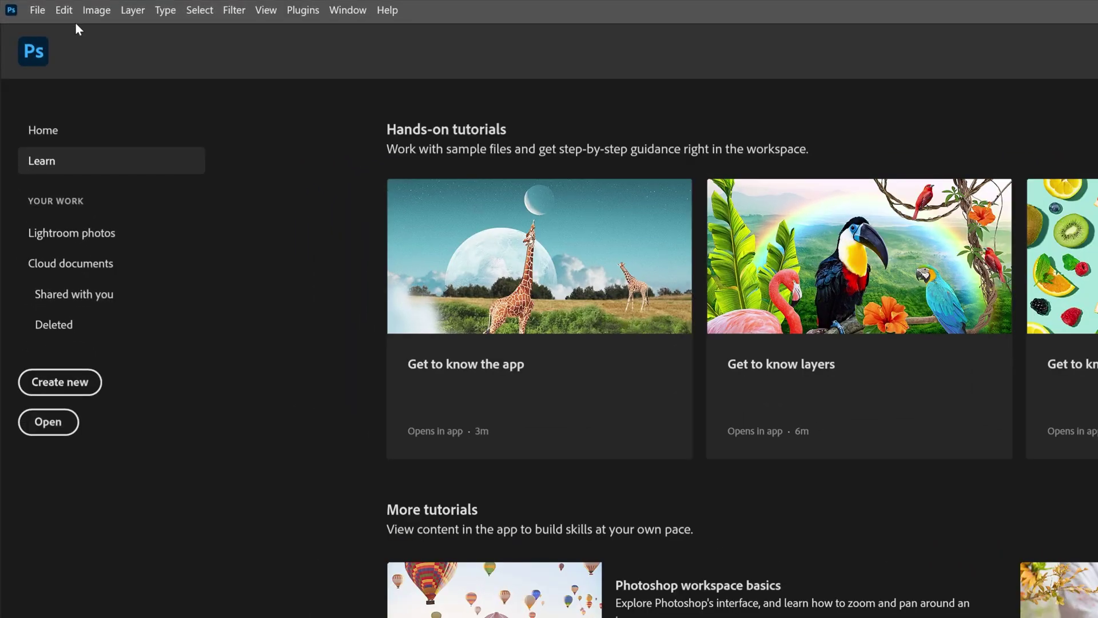
left_click(64, 10)
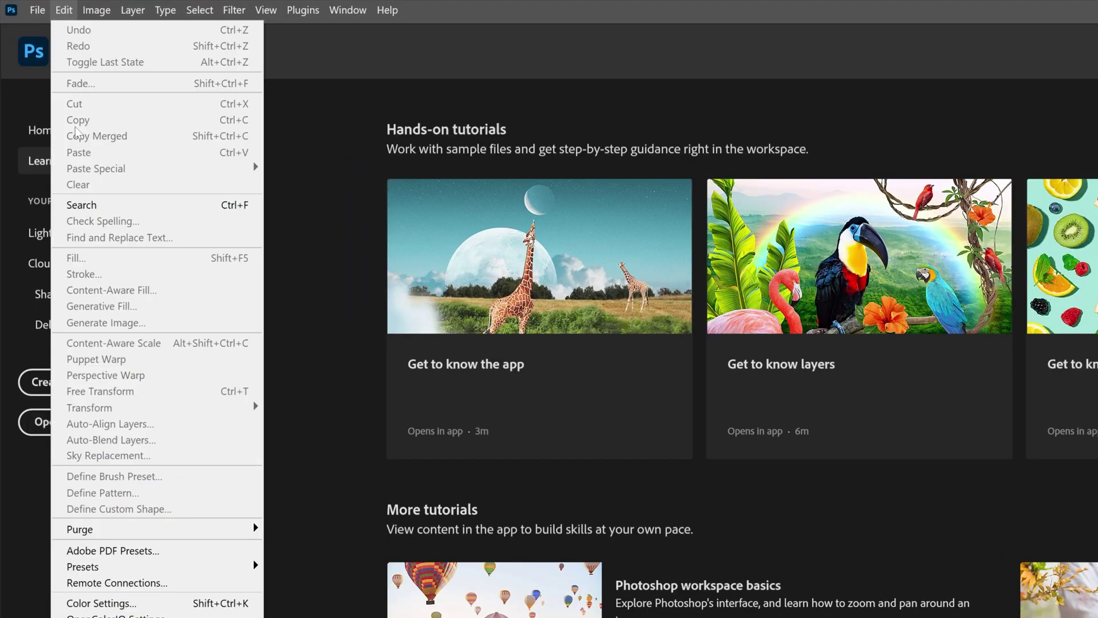
mouse_move(147, 296)
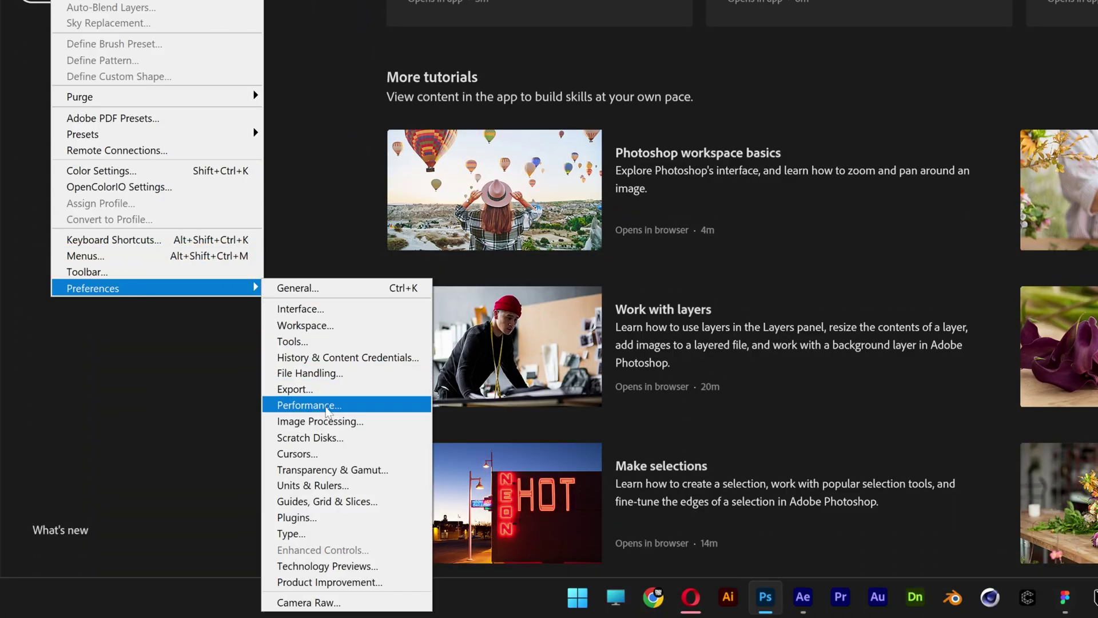
left_click(320, 518)
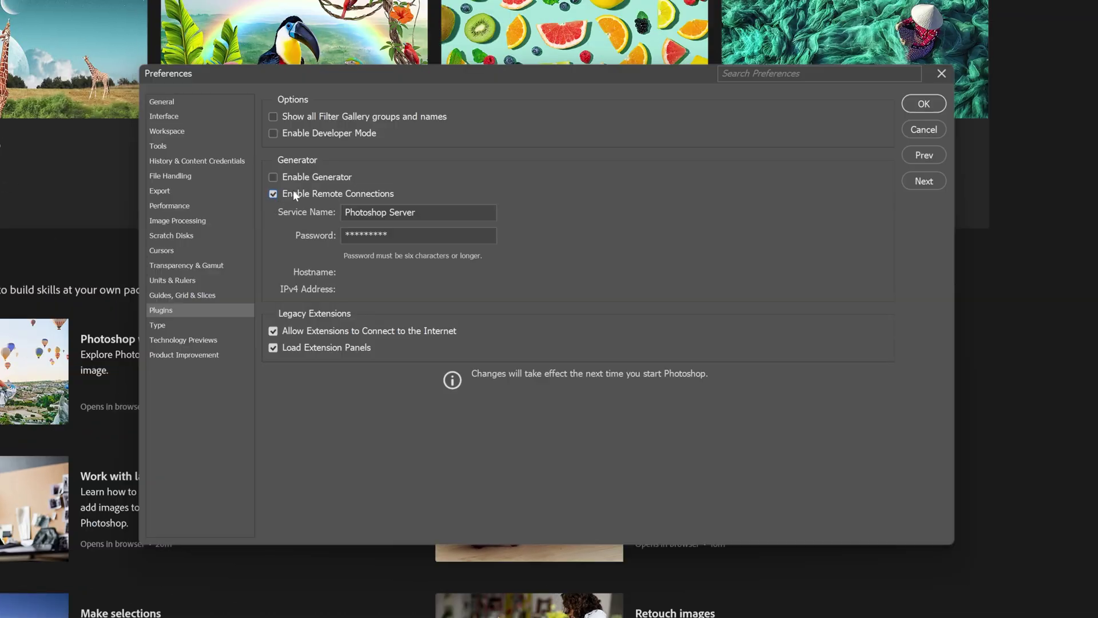
left_click(300, 234)
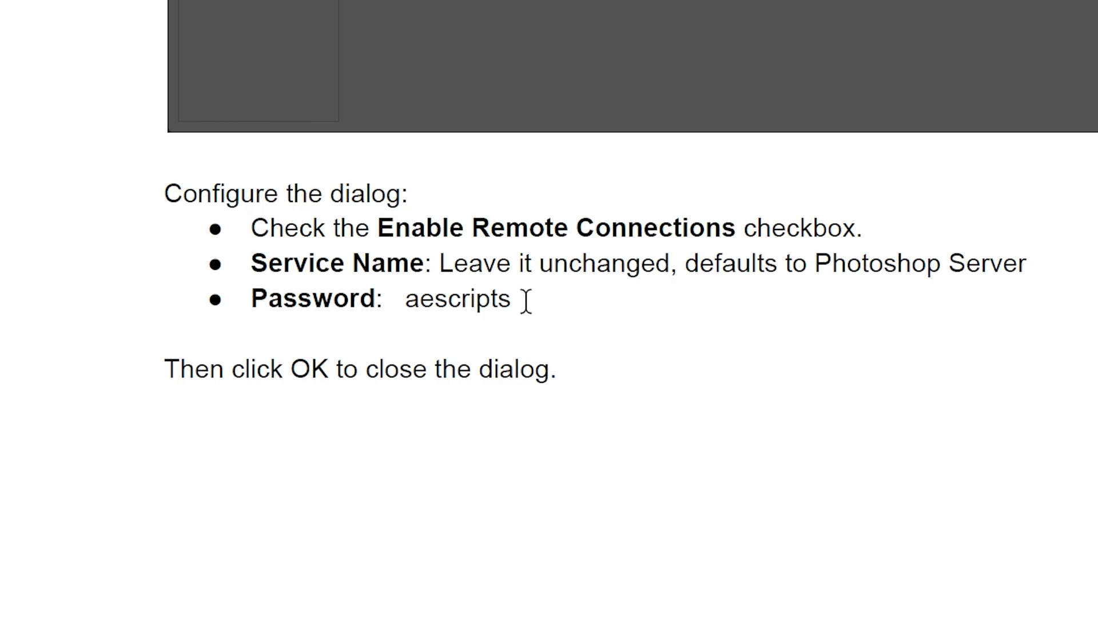
left_click_drag(513, 299, 400, 301)
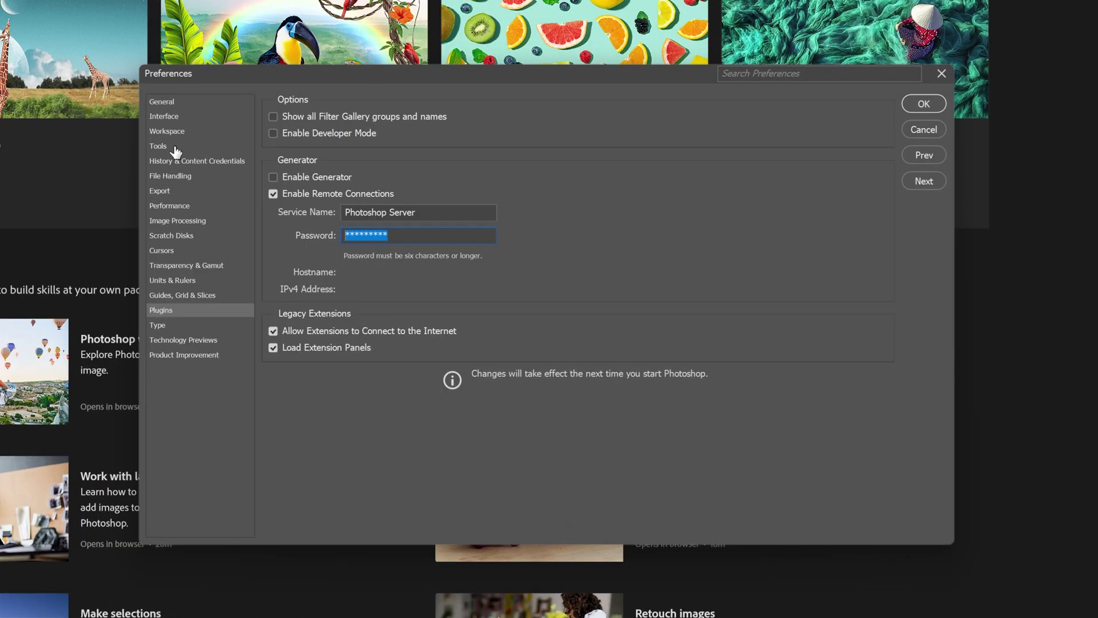
left_click(160, 146)
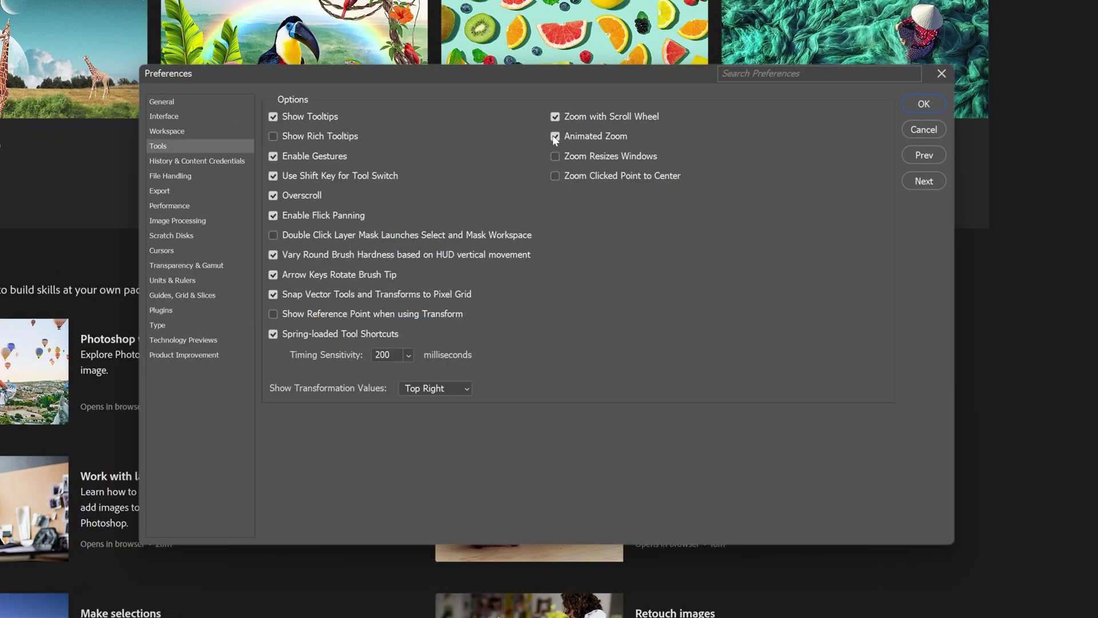
left_click(927, 105)
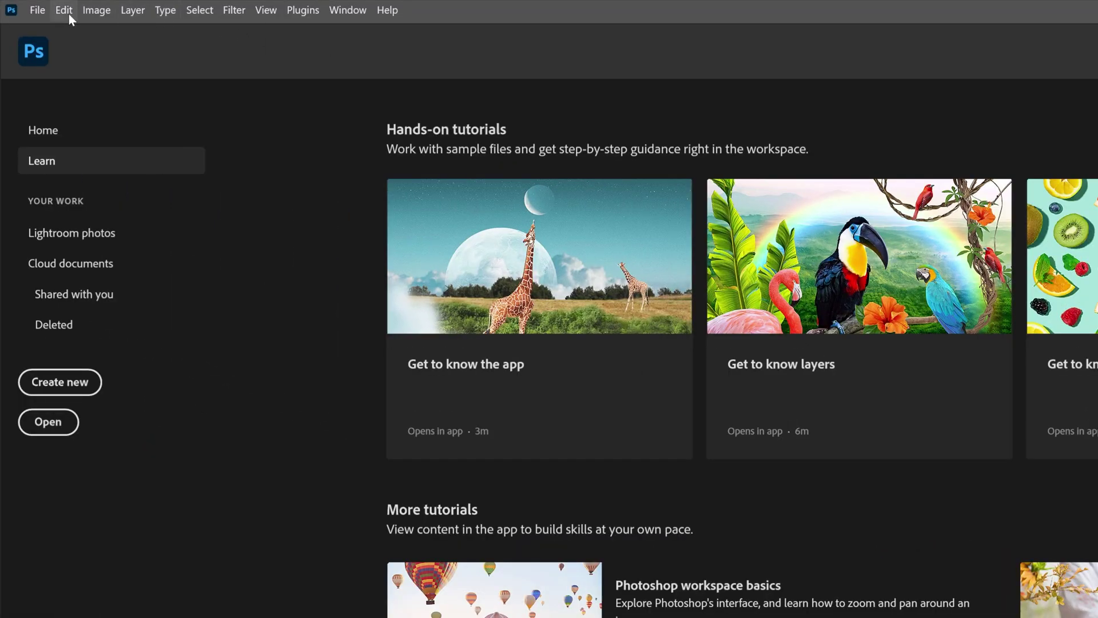
- Set Color Settings to Ask When Opening and Ask When Pasting for profile mismatches
left_click(69, 14)
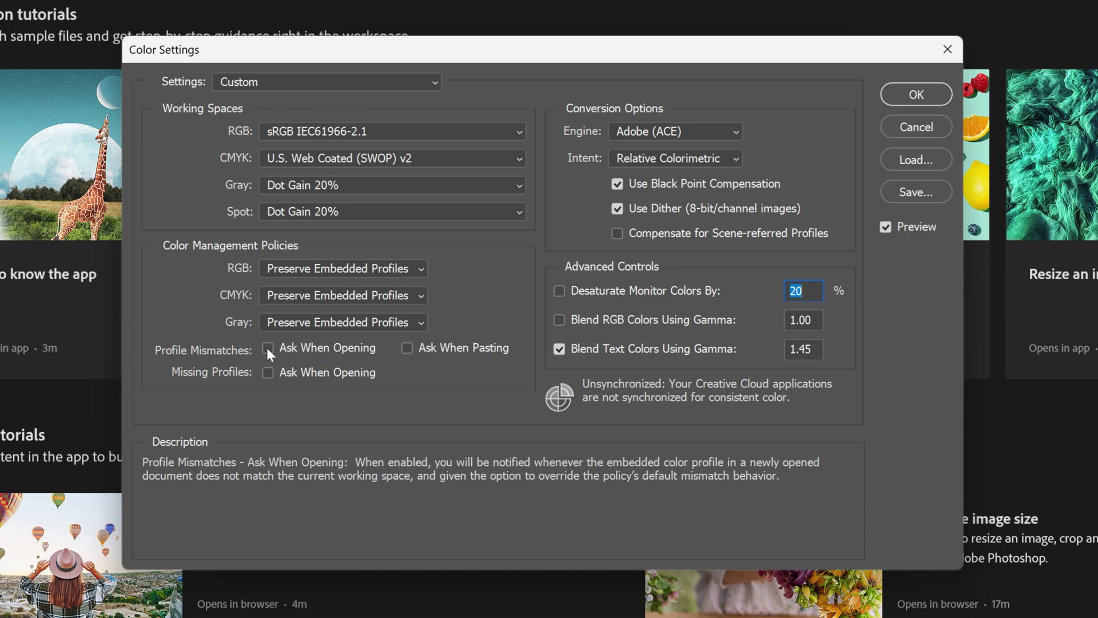
left_click(268, 348)
left_click(407, 349)
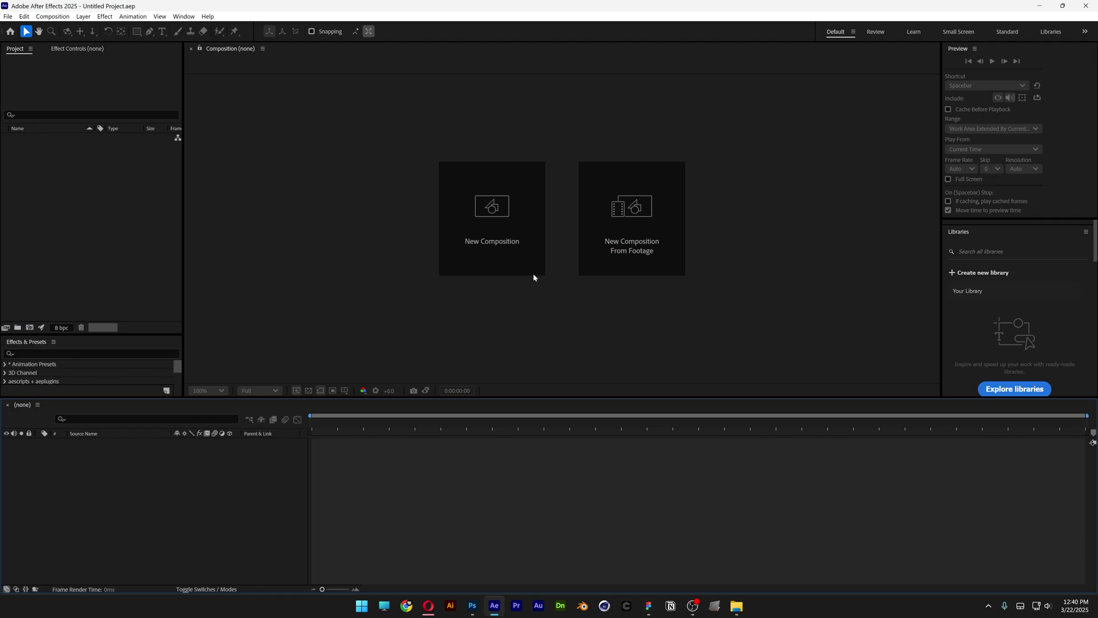
- Create Comp 1 from the welding footage and add a black solid layer named 'Brush'
left_click(510, 211)
left_click(554, 230)
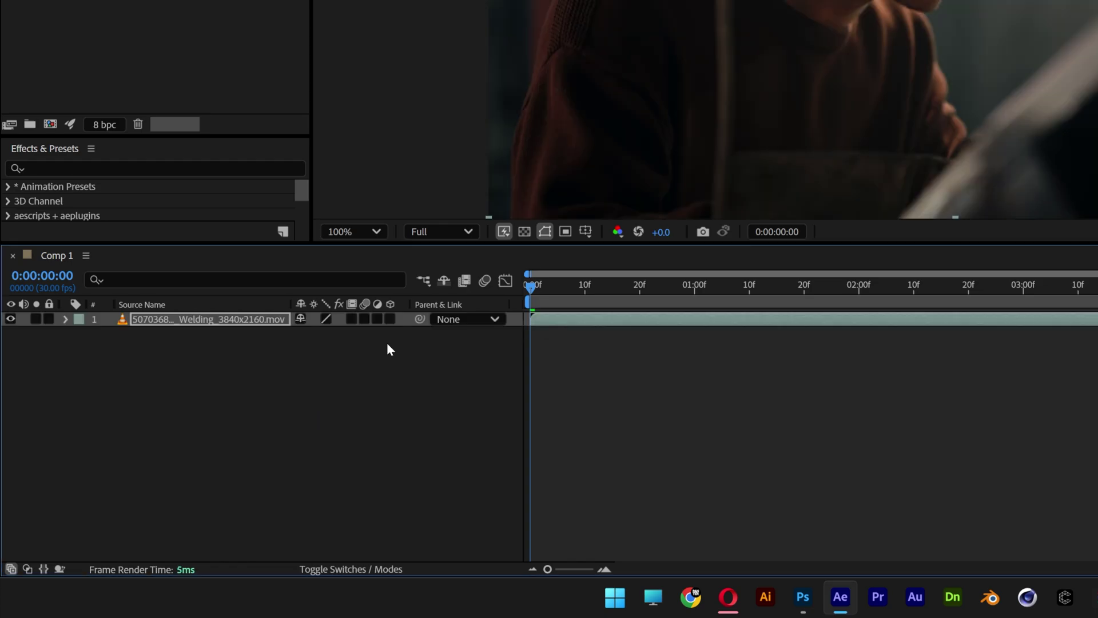
right_click(292, 440)
mouse_move(422, 235)
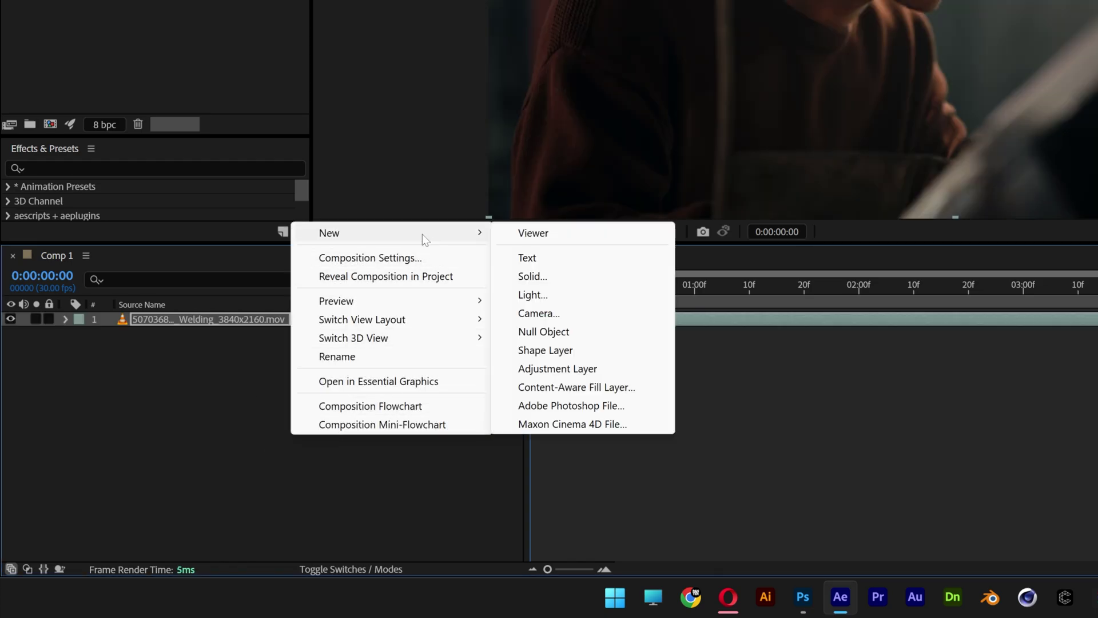
left_click(564, 276)
type("Brush")
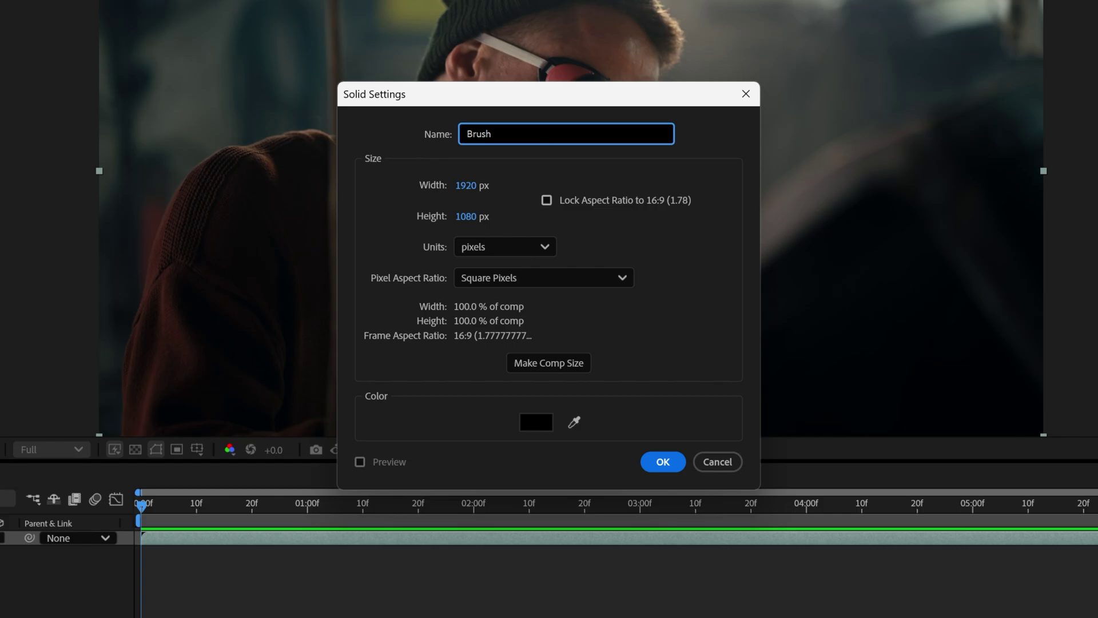
key("Return")
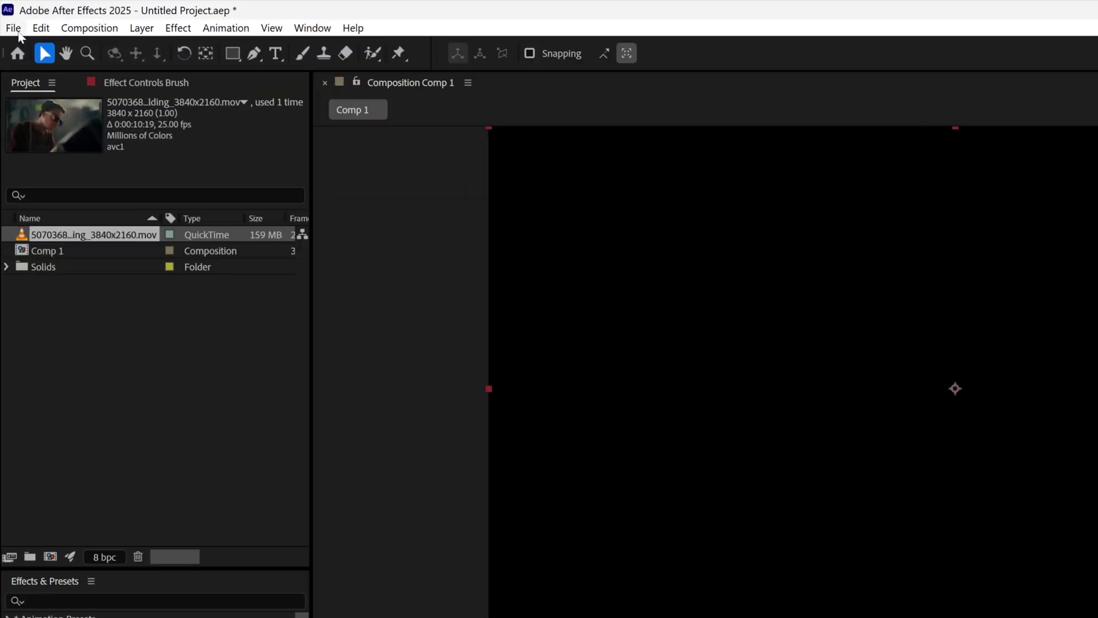
- Save the project as Test1.aep
left_click(8, 16)
mouse_move(86, 201)
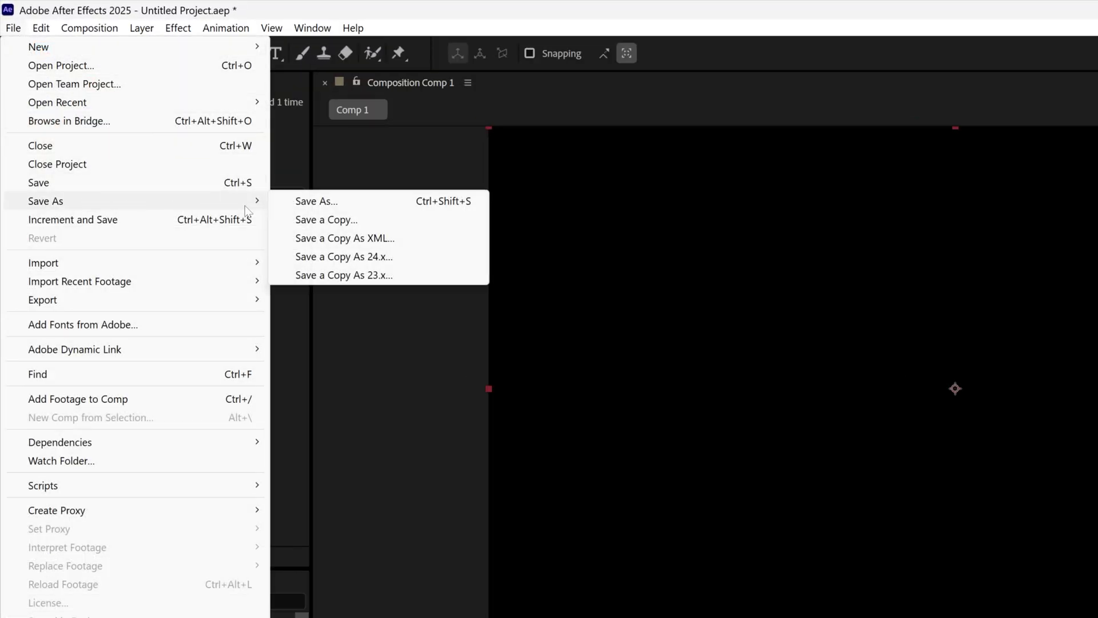
left_click(334, 204)
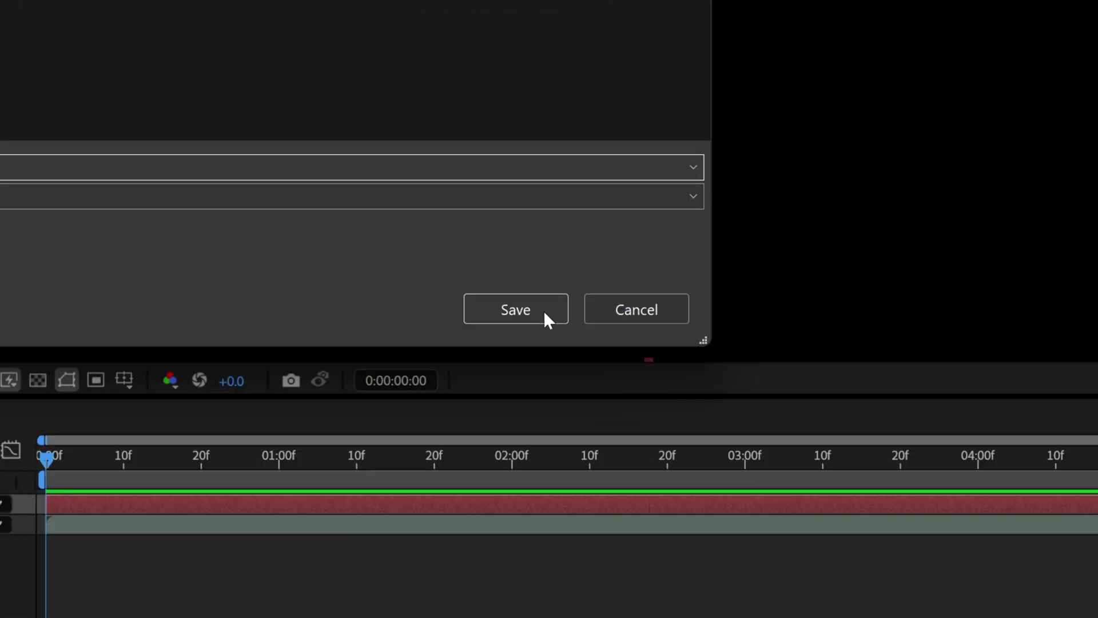
left_click(544, 312)
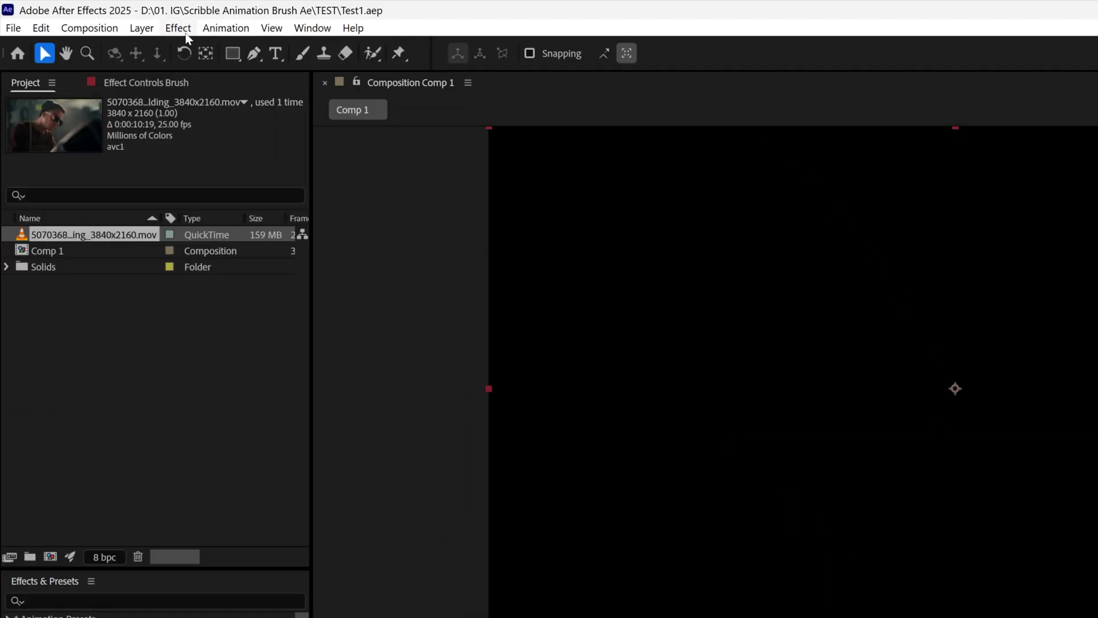
- Apply the aescripts + aeplugins Paint Link effect to the Brush solid
left_click(179, 27)
mouse_move(379, 399)
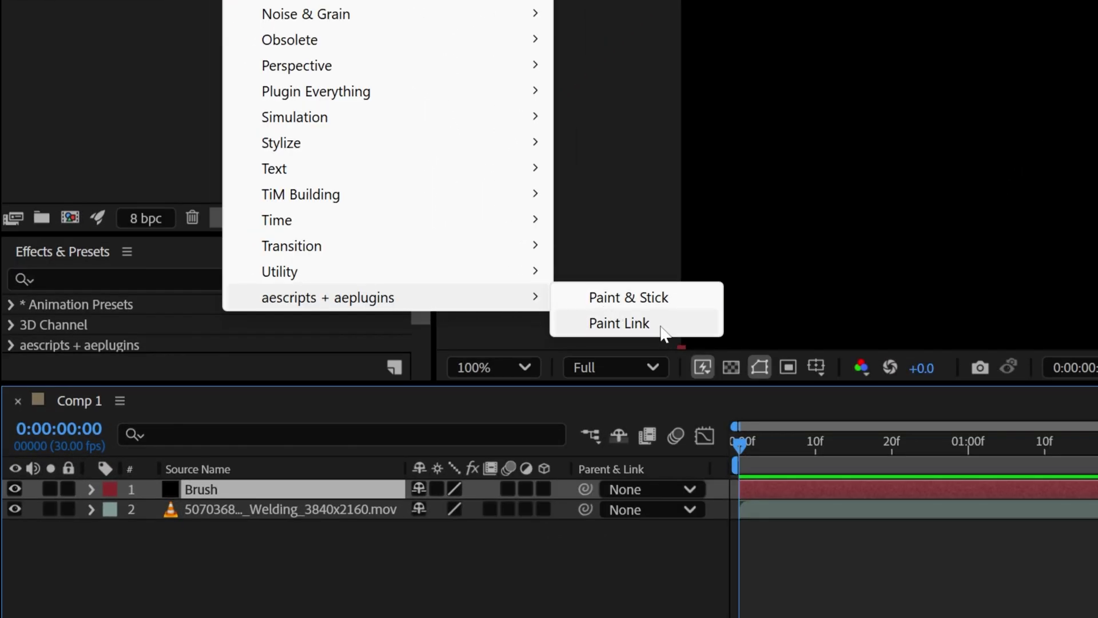
left_click(662, 330)
- Tile After Effects left and Photoshop right, then send the current frame via Paint Link's Add/Update keyframe
left_click_drag(503, 7, 467, 23)
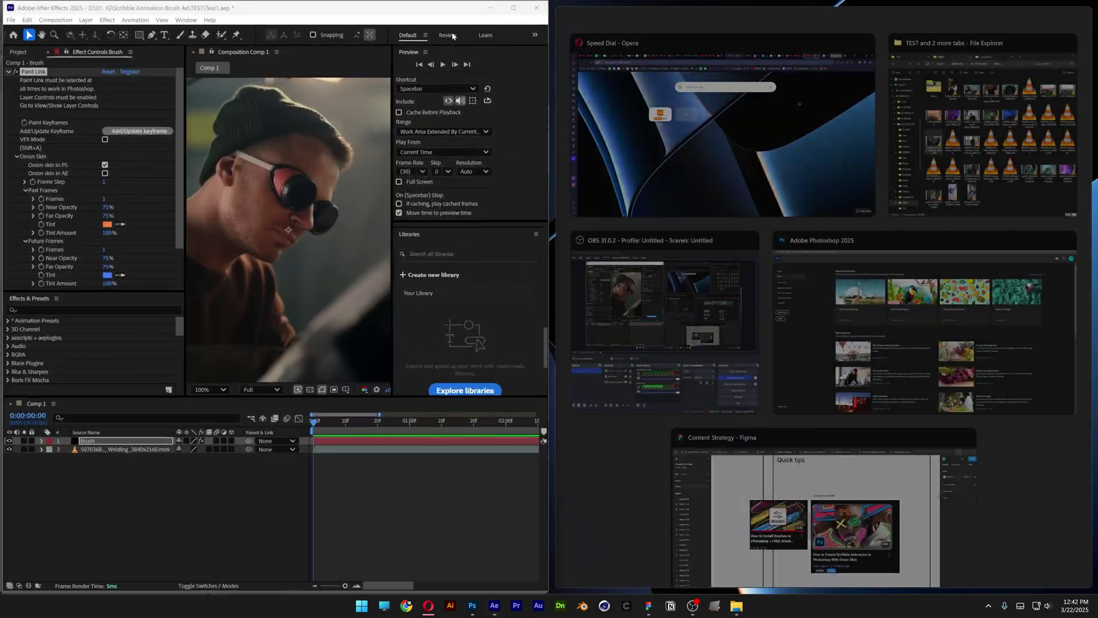
left_click(846, 302)
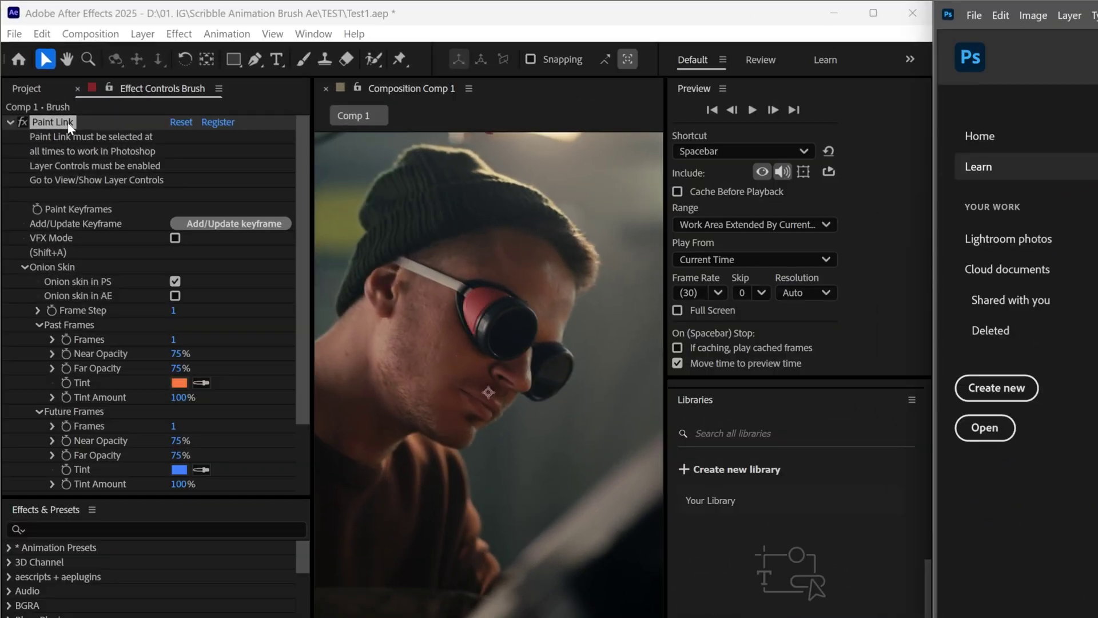
left_click(49, 125)
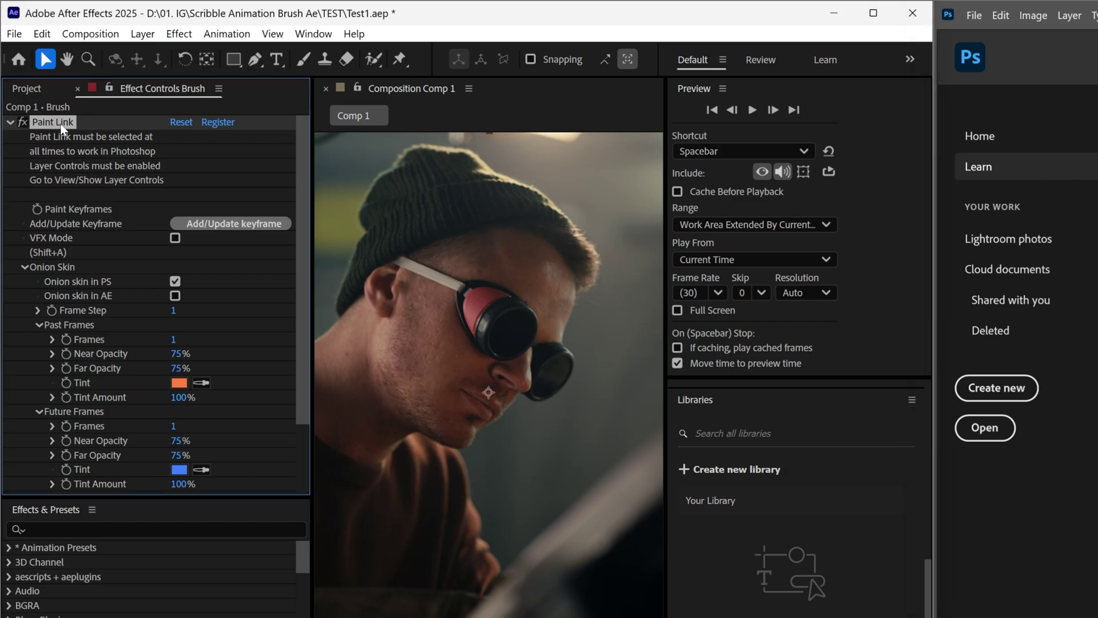
left_click(200, 224)
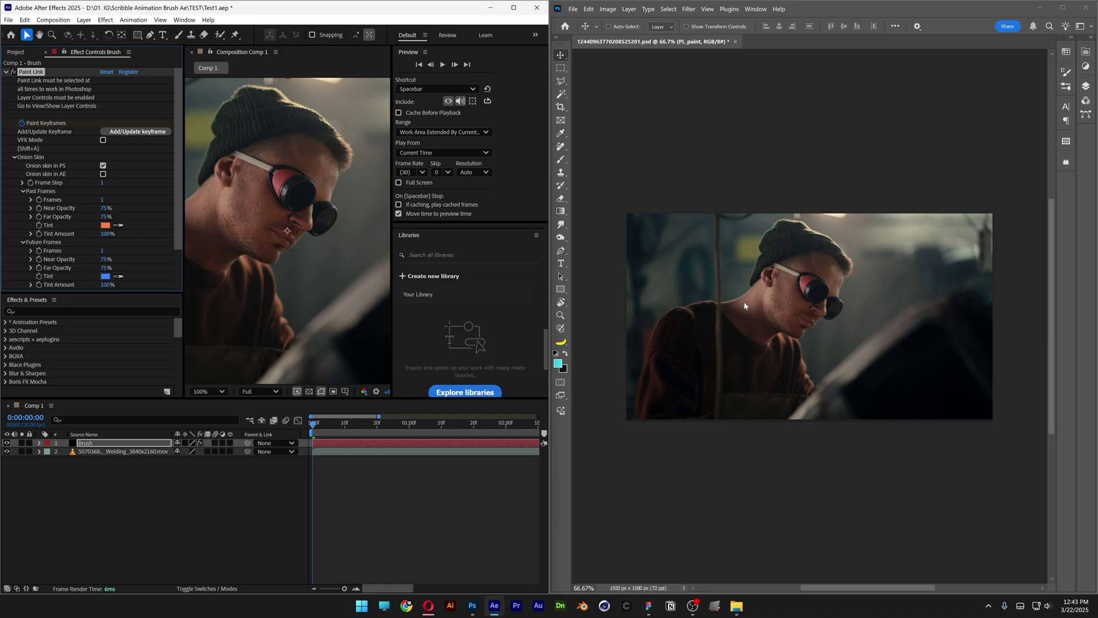
scroll(875, 316, "up", 2)
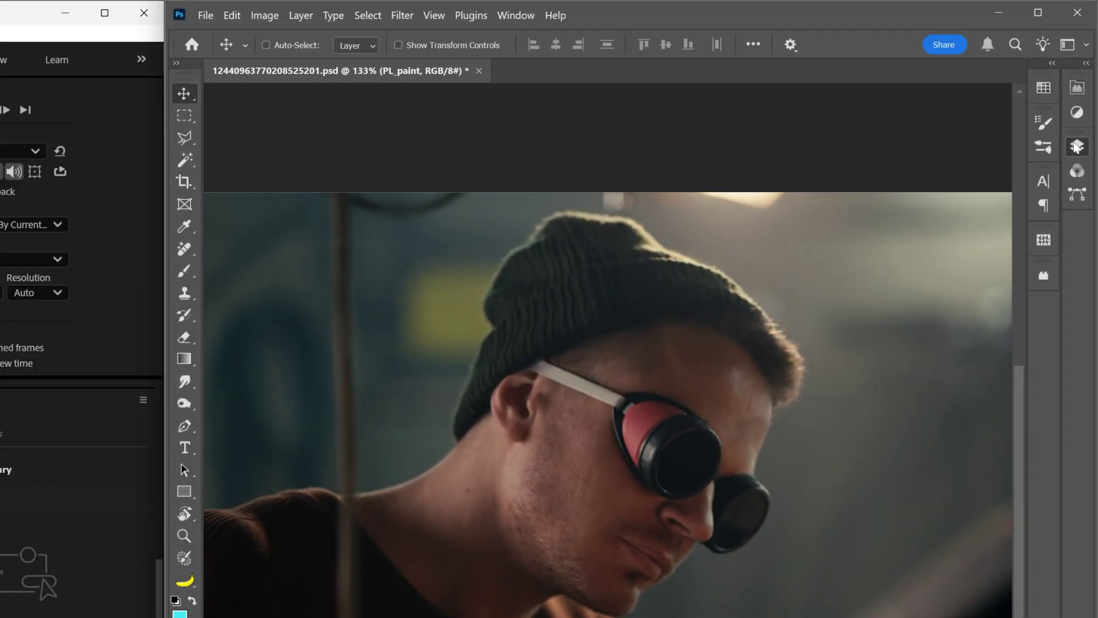
- Collapse the Layers panel and pick the oil_brushes 03 brush preset
left_click(1086, 87)
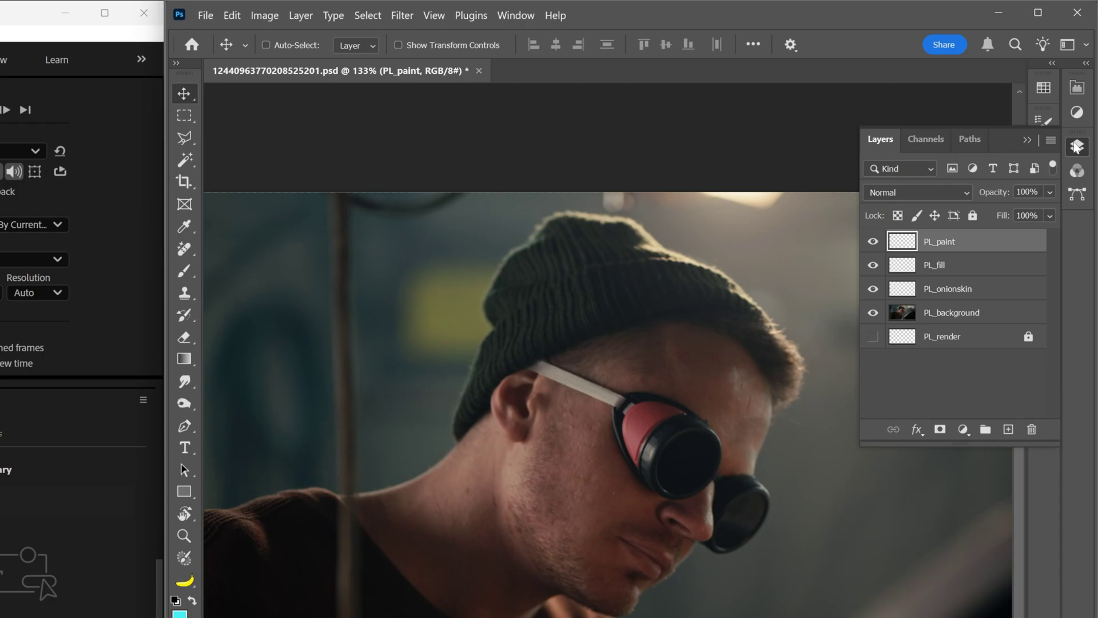
left_click(1027, 140)
key("b")
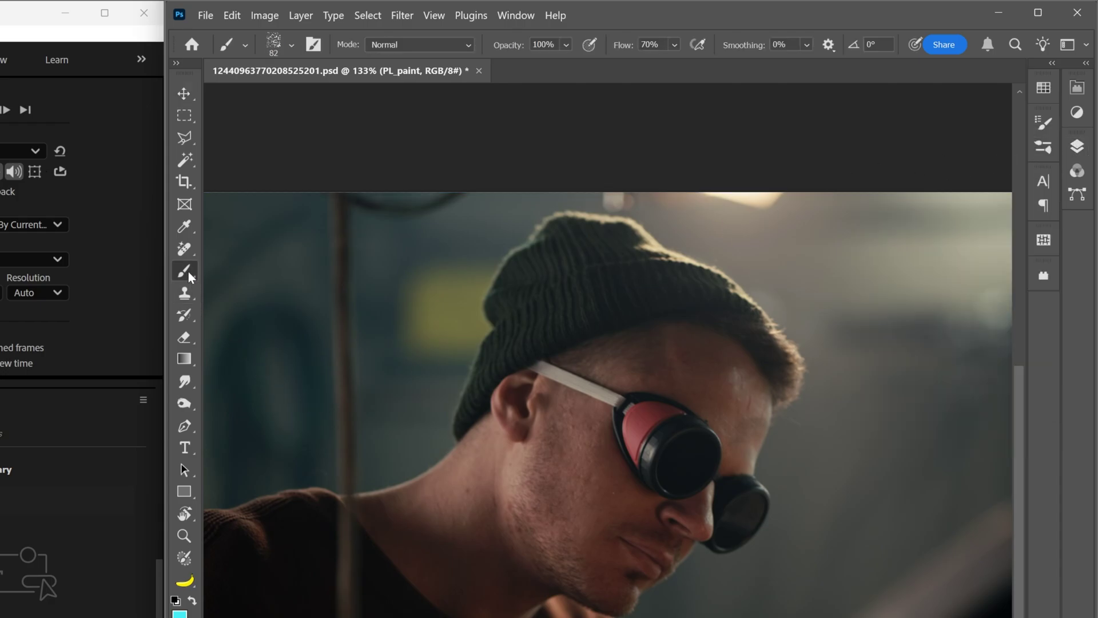
right_click(488, 341)
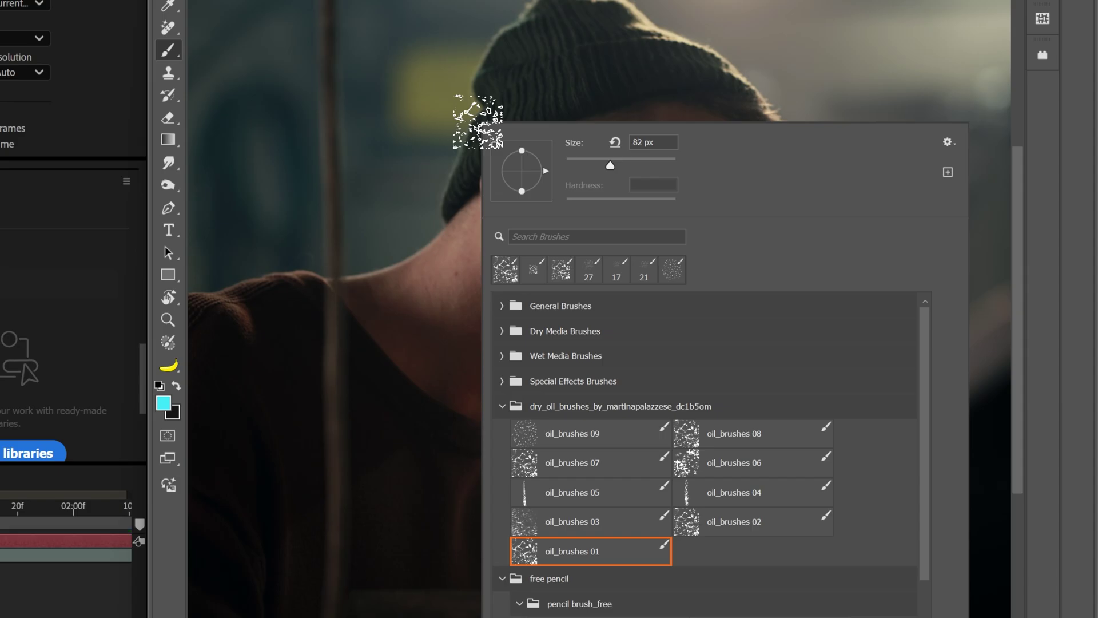
left_click(586, 523)
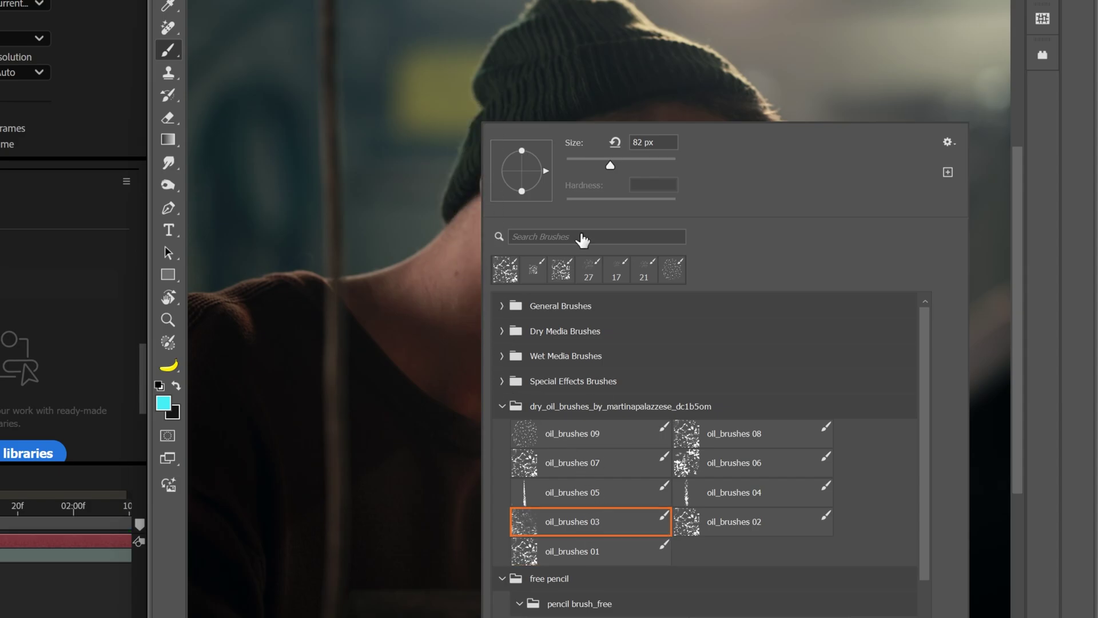
key("Return")
- Paint a cyan X across each of the two goggle lenses
left_click_drag(573, 162, 558, 342)
left_click_drag(478, 287, 728, 237)
left_click_drag(694, 282, 668, 497)
left_click_drag(623, 412, 814, 357)
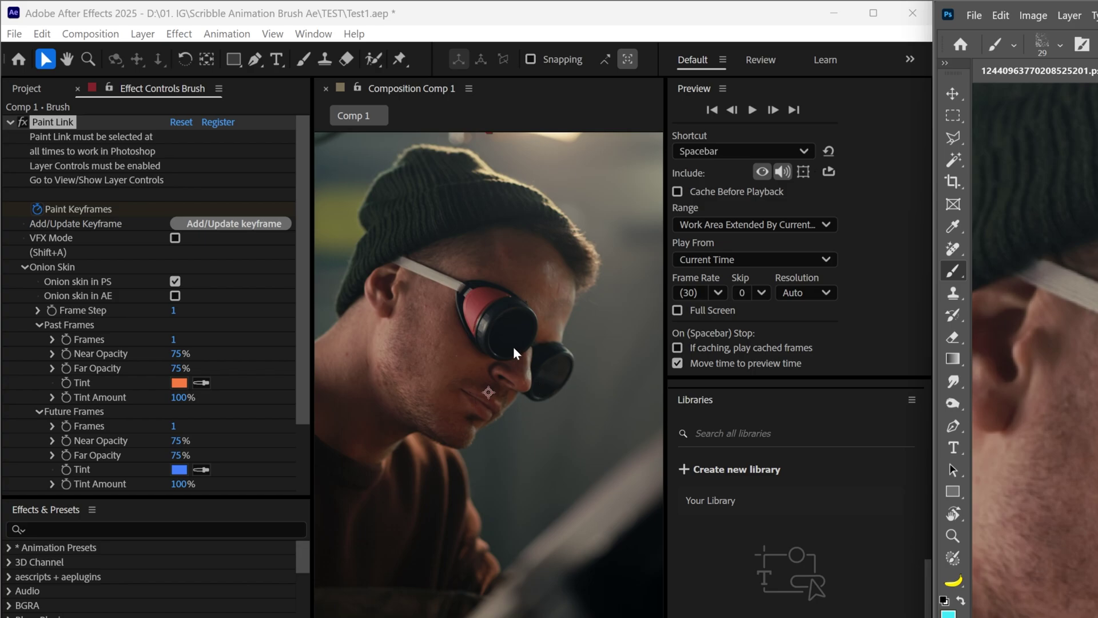
- Expand the Paint Link effect controls to show File Management, then paint cyan scribbles on the chin
left_click(218, 496)
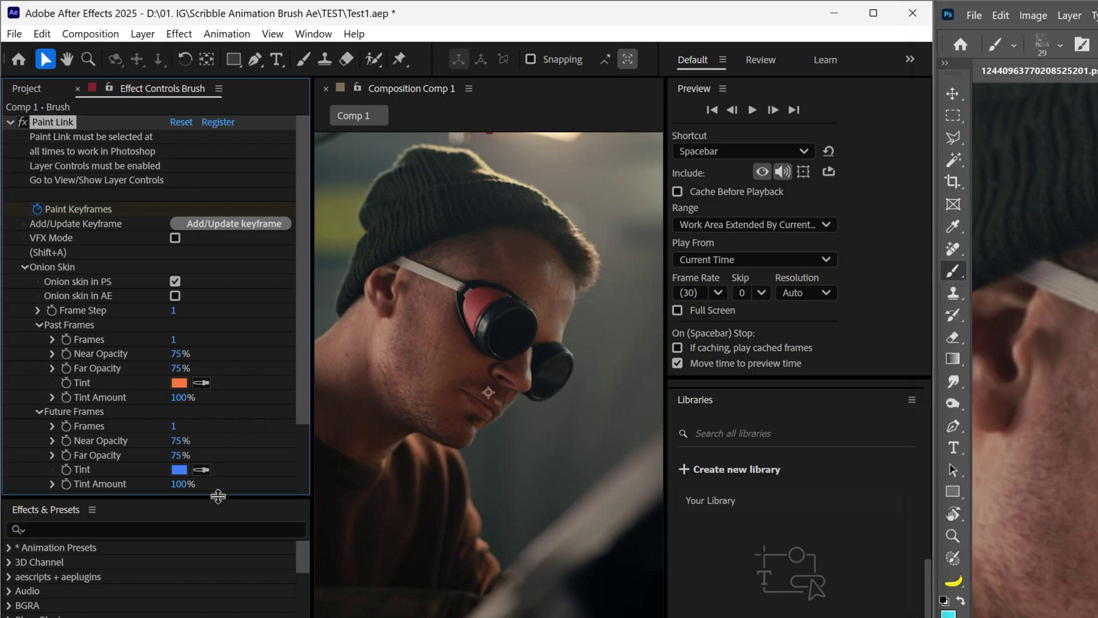
left_click_drag(223, 498, 223, 615)
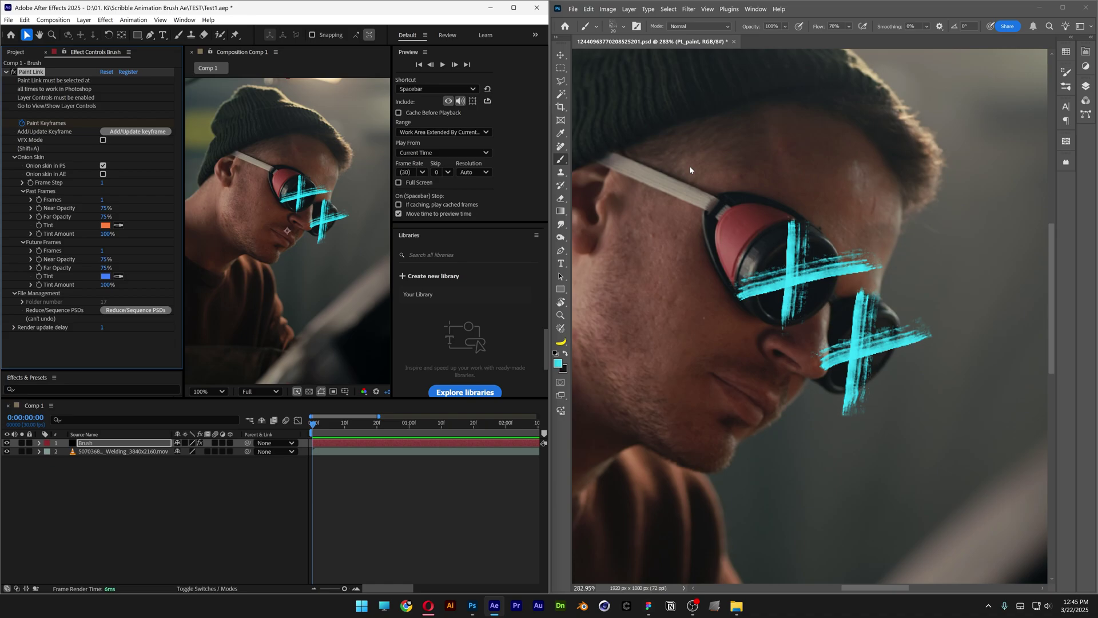
left_click(852, 174)
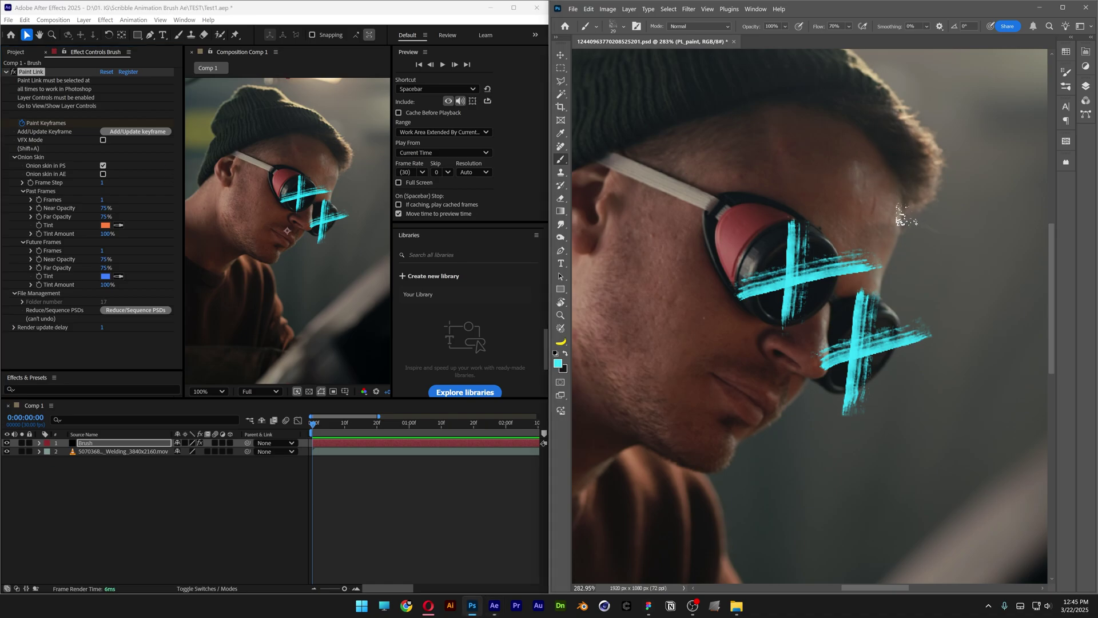
mouse_move(722, 420)
left_mouse_down()
mouse_move(695, 448)
mouse_move(731, 435)
mouse_move(735, 453)
mouse_move(701, 481)
left_mouse_up()
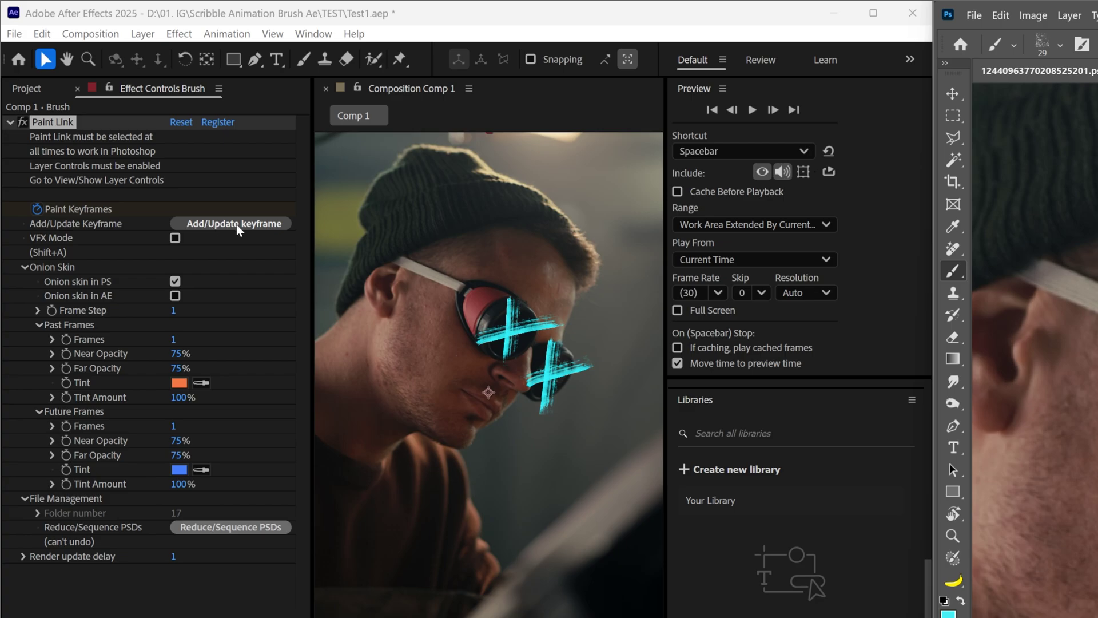
left_click(259, 225)
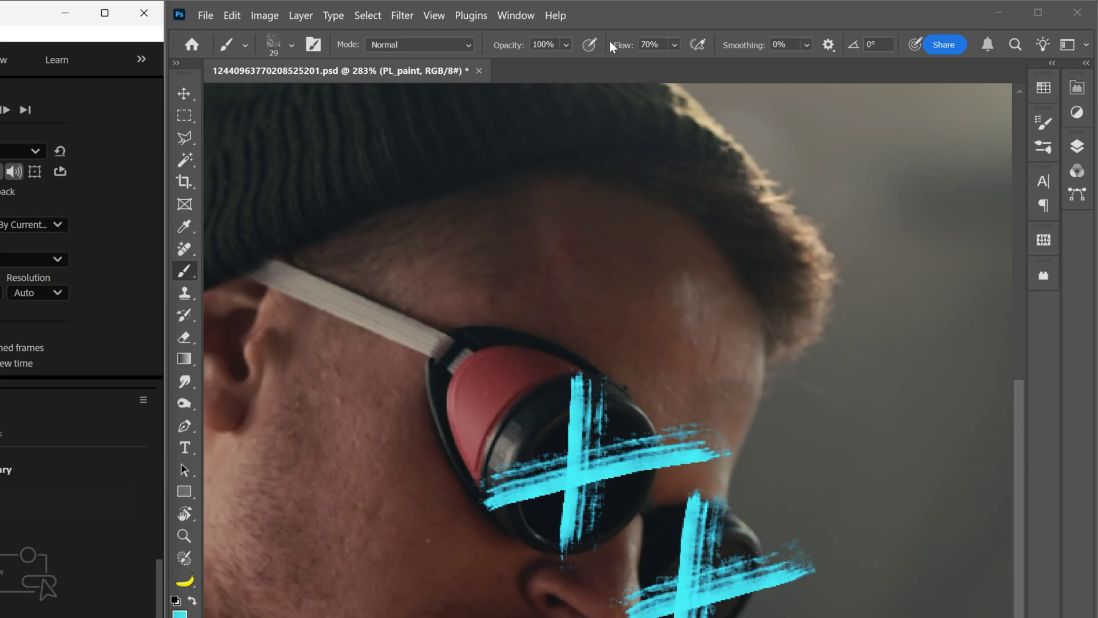
- Open Frame control from Plugins > Paint Link Photoshop Panel
left_click(621, 25)
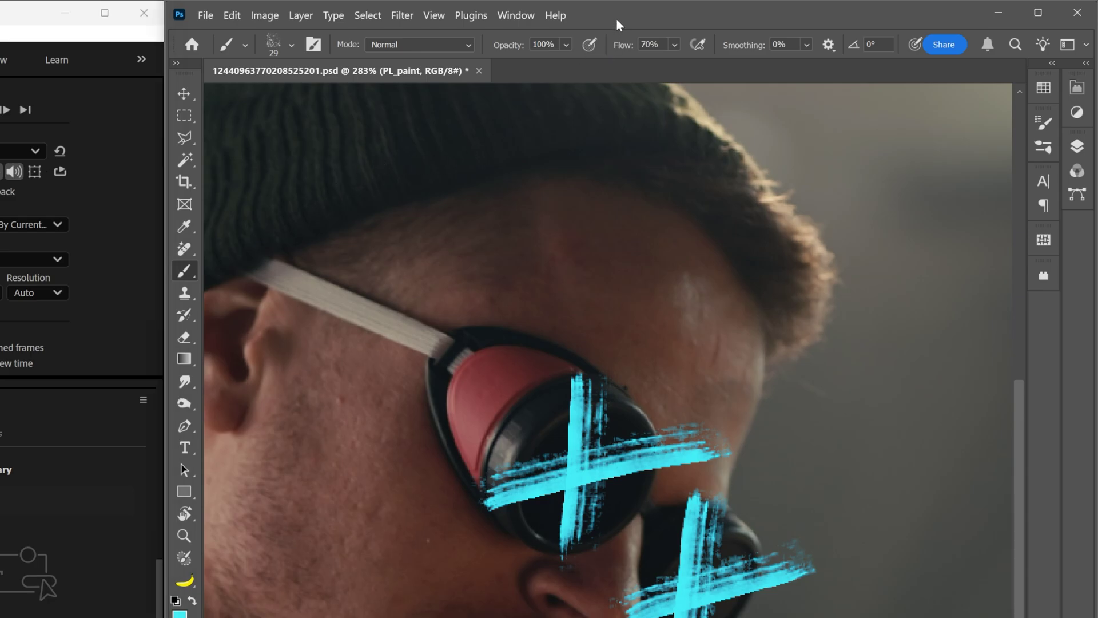
left_click(484, 20)
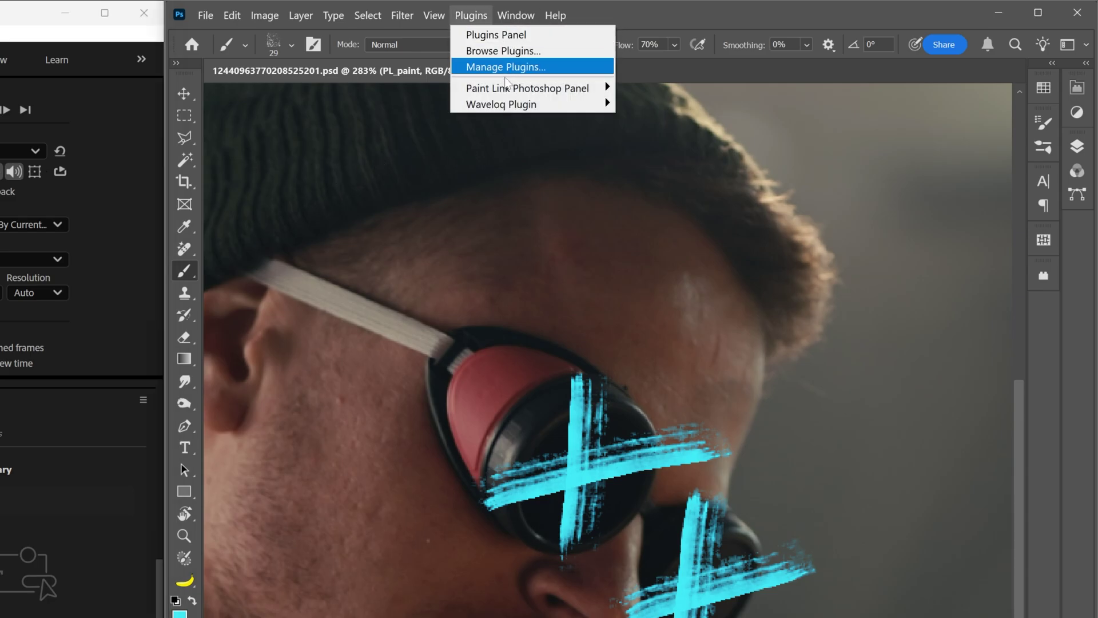
mouse_move(488, 94)
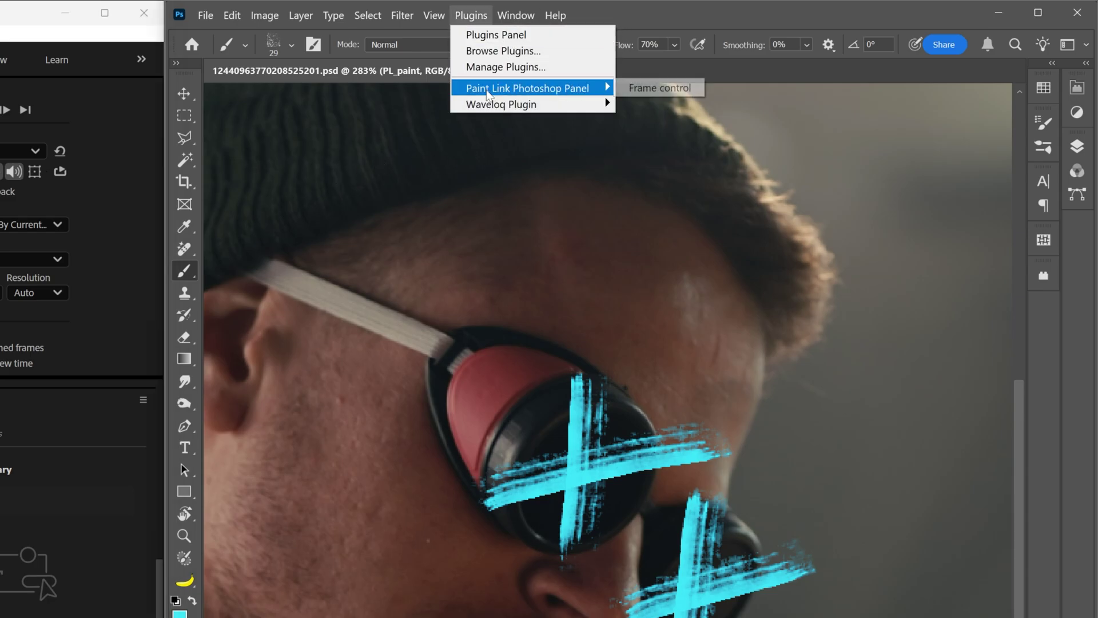
left_click(694, 89)
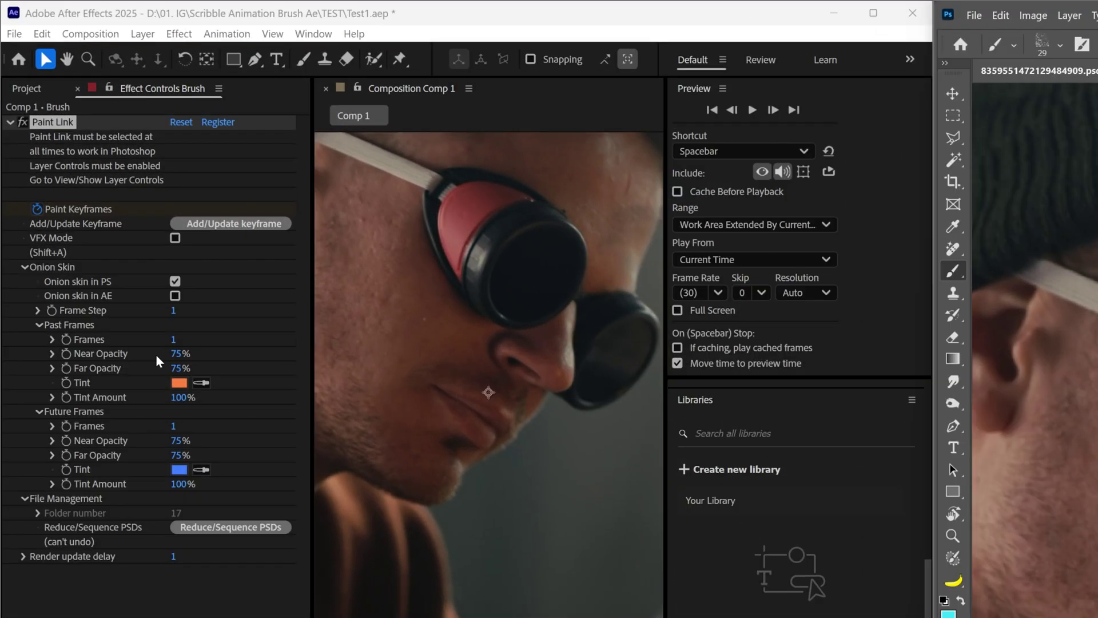
- Set Paint Link's past-frame Near Opacity to 40%
left_click(177, 355)
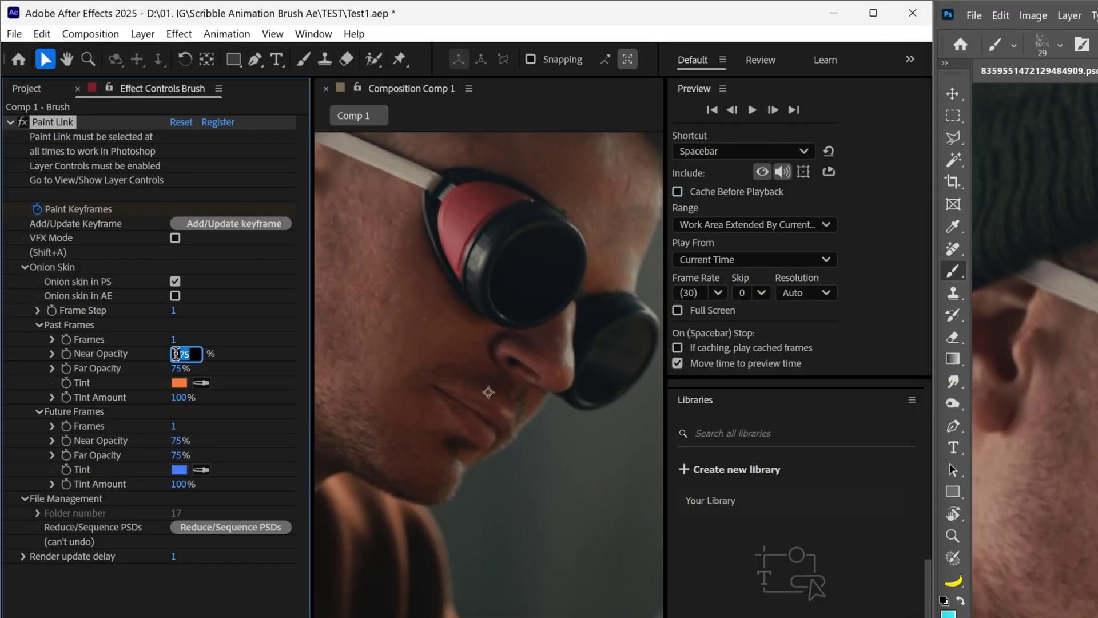
type("40")
key("Return")
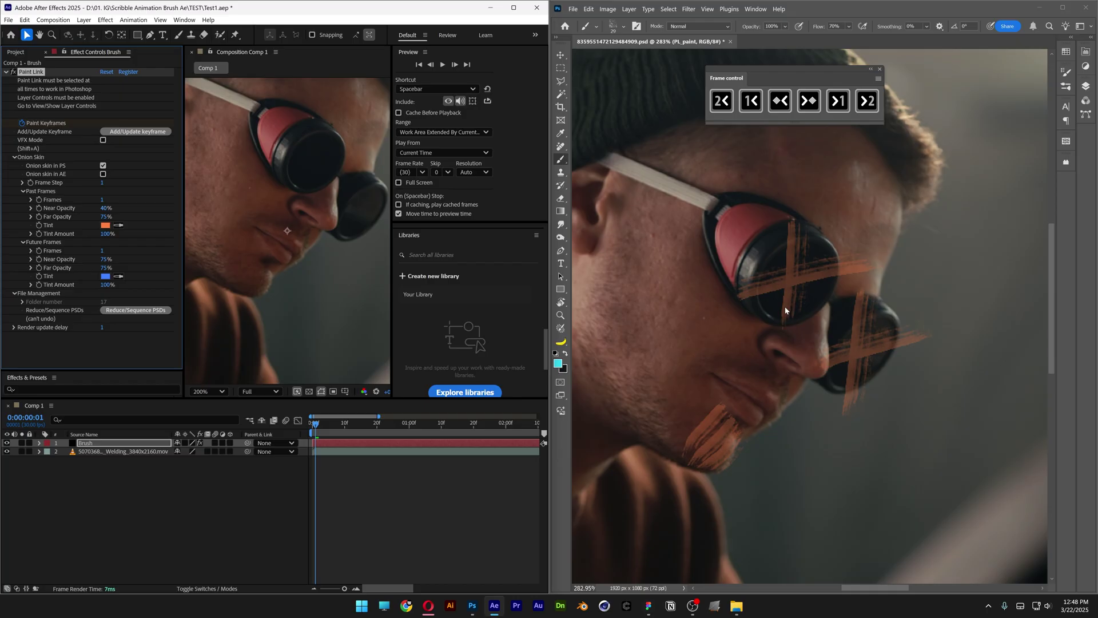
- Paint cyan X marks on both lenses and three chin scribbles, then advance one frame
left_click(785, 311)
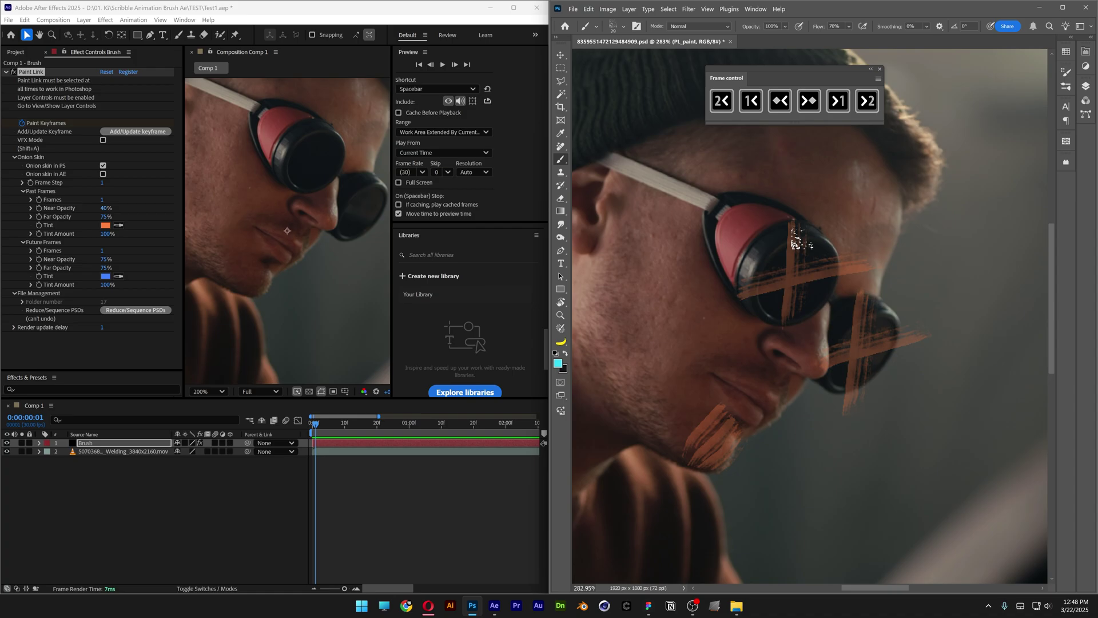
left_click_drag(801, 219, 790, 320)
left_click_drag(735, 299, 846, 279)
left_click_drag(871, 299, 849, 398)
left_click_drag(833, 362, 911, 350)
left_click_drag(724, 396, 696, 461)
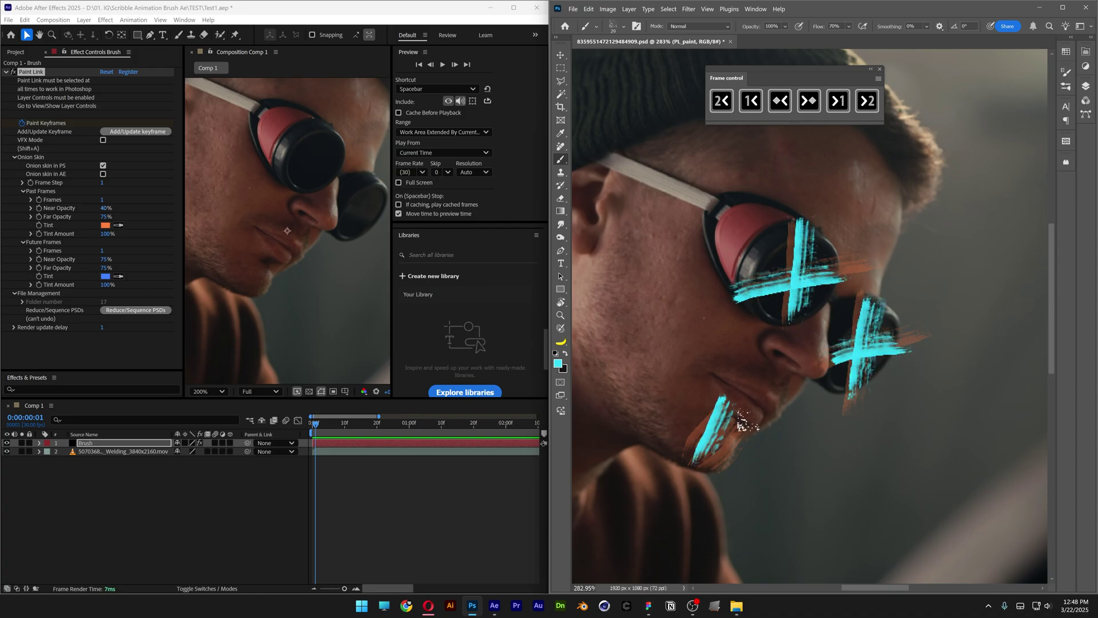
left_click_drag(749, 414, 707, 464)
left_click_drag(759, 434, 726, 466)
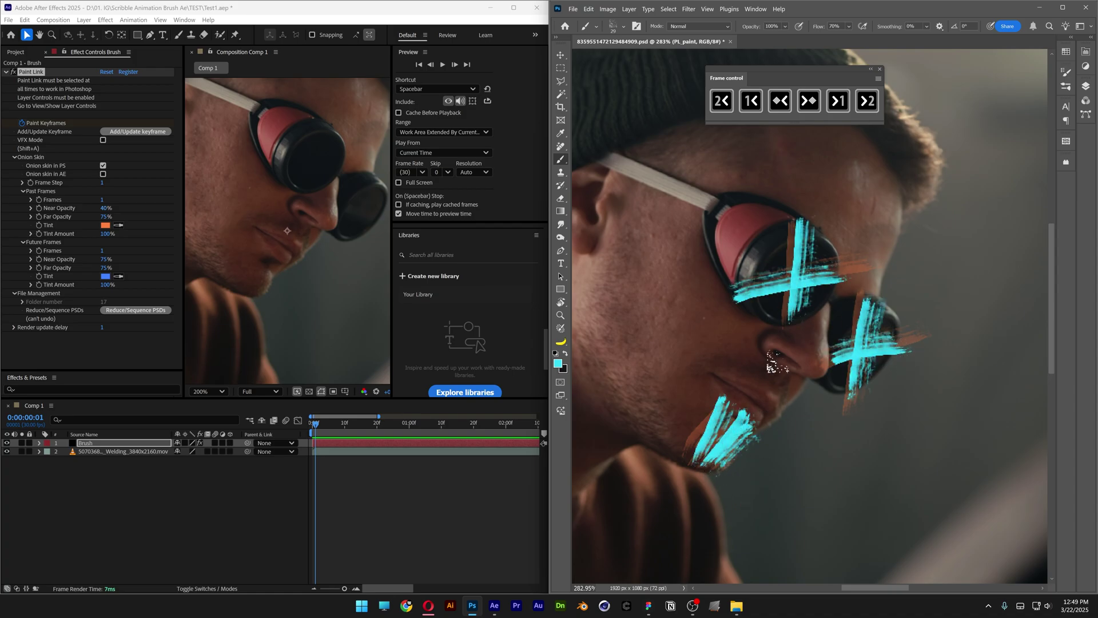
left_click(839, 101)
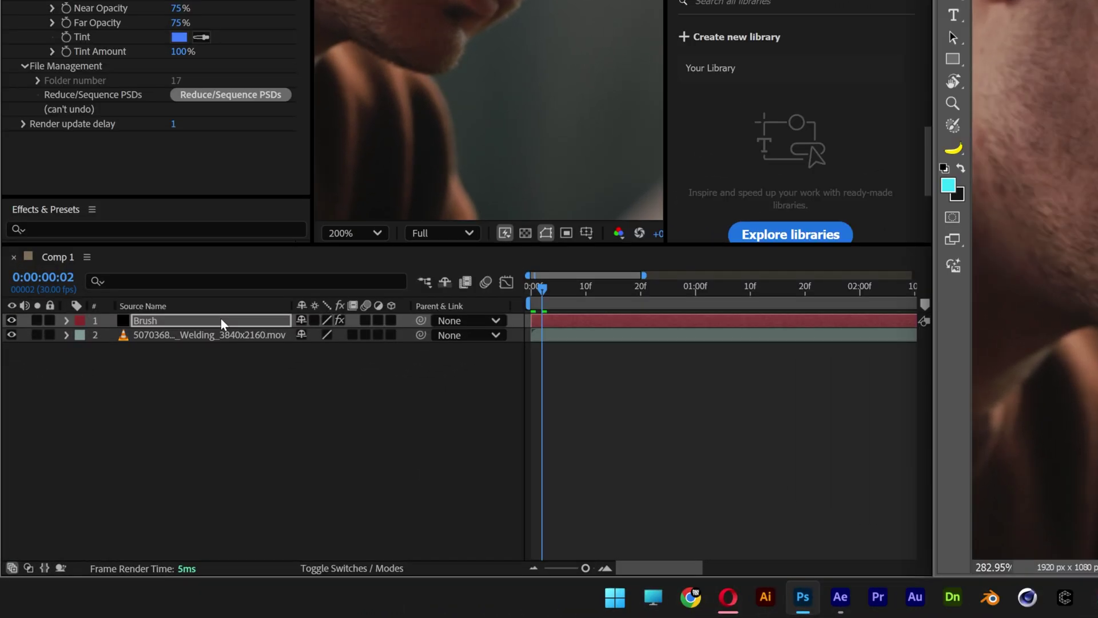
- Show the Brush layer's Paint Keyframes and move the playhead to frame 2
left_click(131, 445)
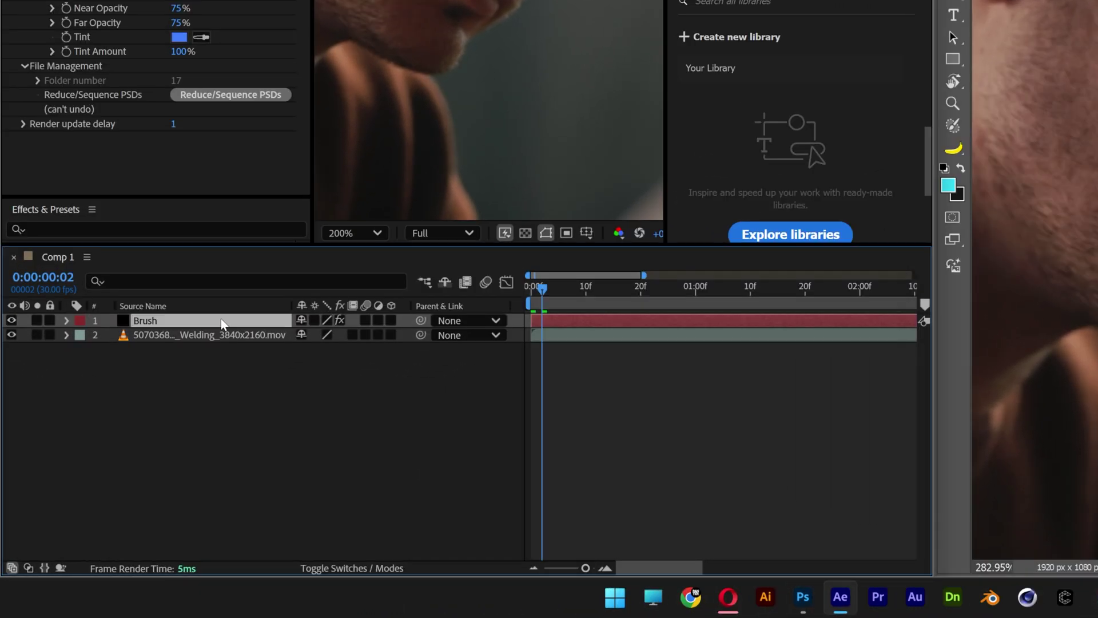
key("u")
scroll(684, 303, "up", 3)
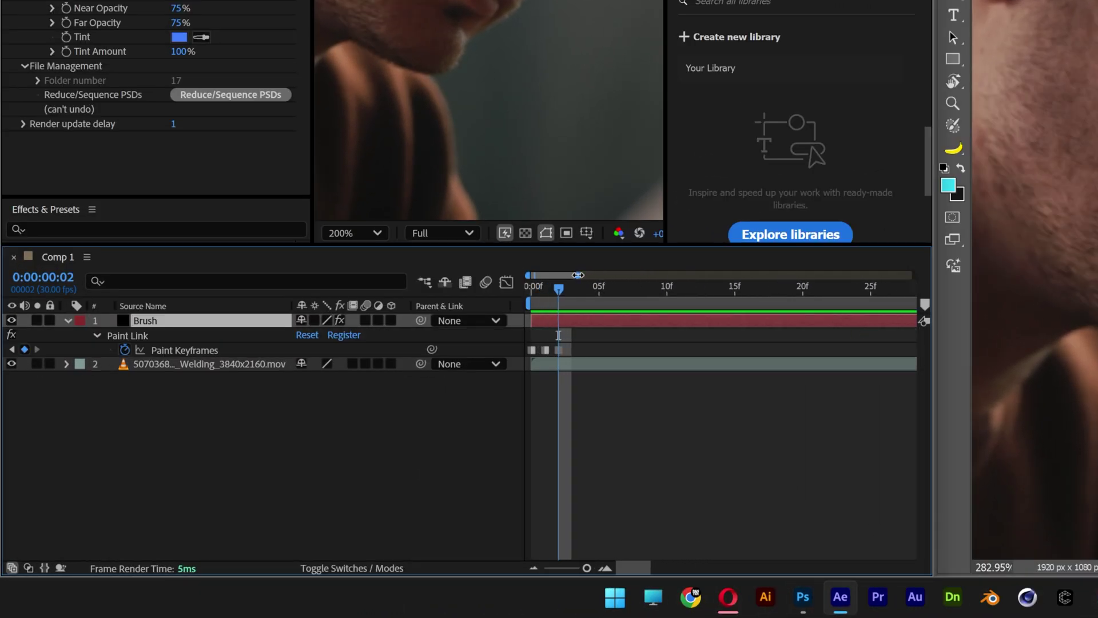
left_click(538, 289)
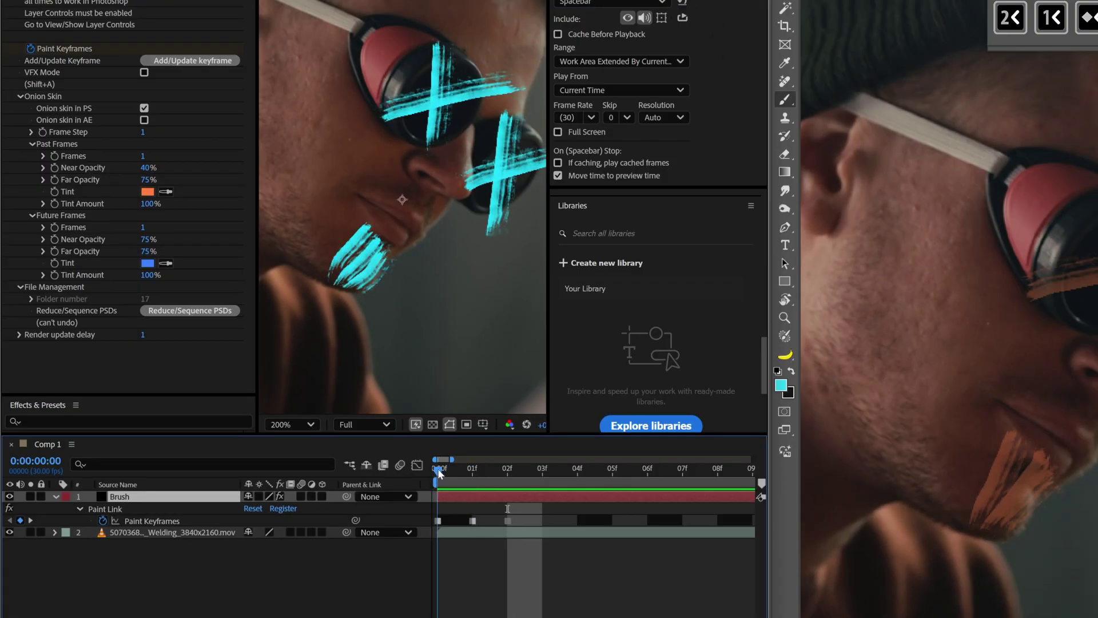
left_click_drag(439, 473, 495, 474)
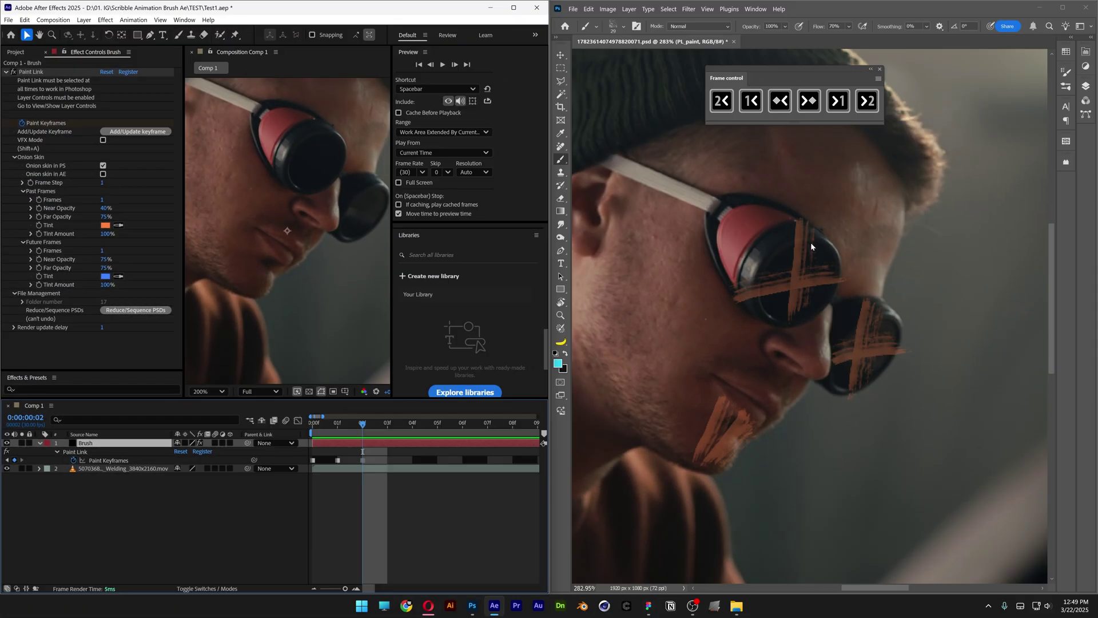
- Paint cyan X marks over both lenses and scribbles on the chin for this frame
mouse_move(811, 242)
left_mouse_down()
mouse_move(798, 234)
mouse_move(792, 335)
left_mouse_up()
left_click_drag(743, 308, 845, 268)
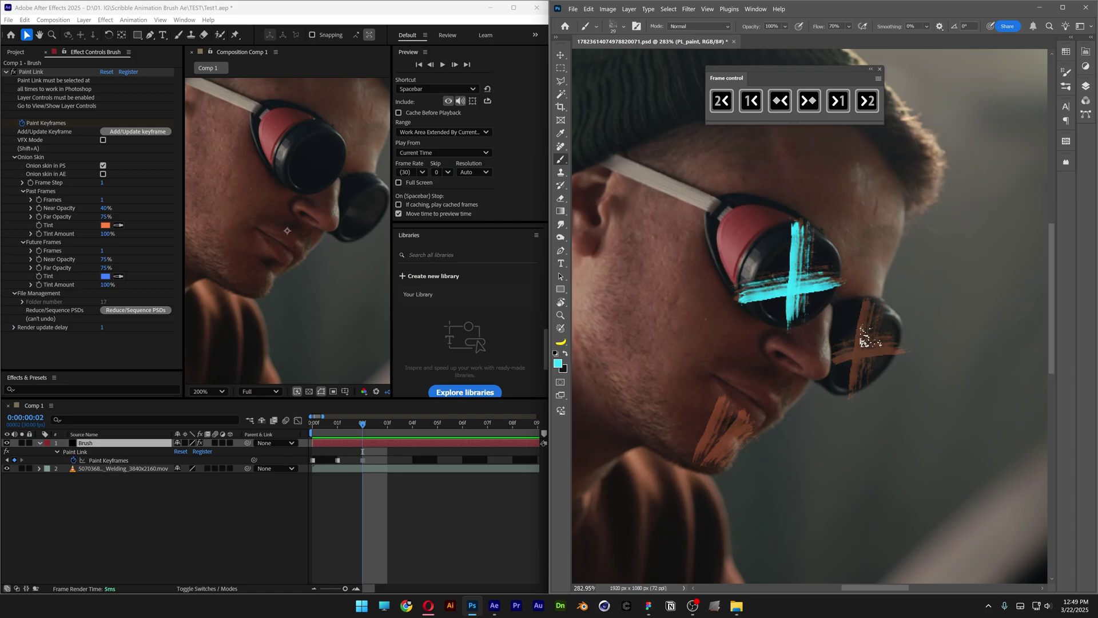
left_click_drag(870, 304, 856, 394)
left_click_drag(835, 366, 906, 341)
left_click_drag(738, 400, 700, 466)
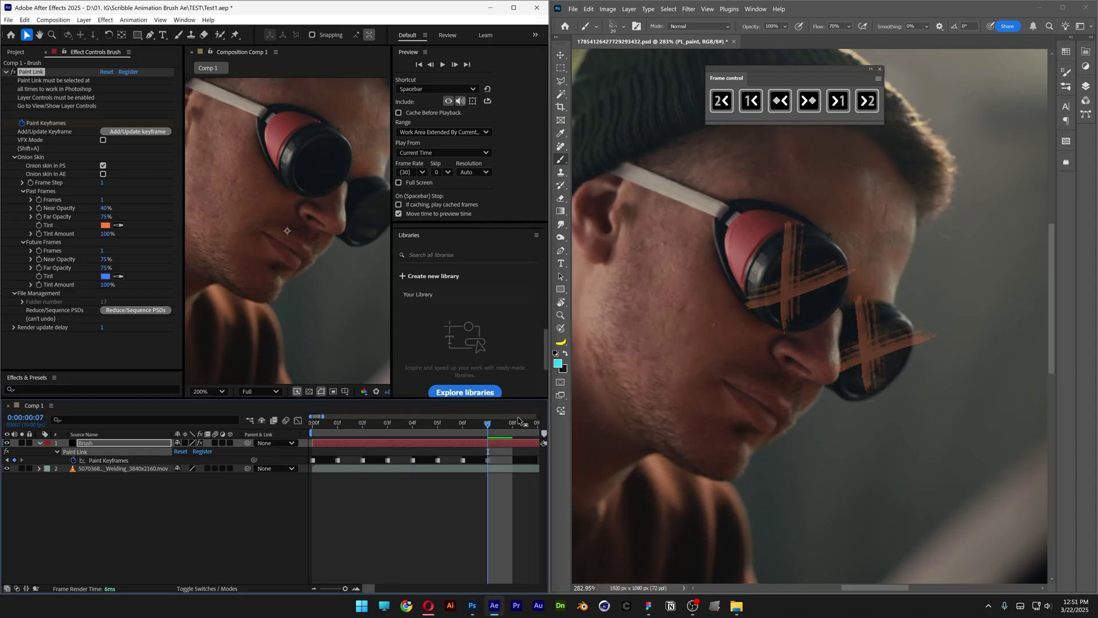
- Play back the comp to preview the animated cyan scribble X marks over both goggle lenses
key("space")
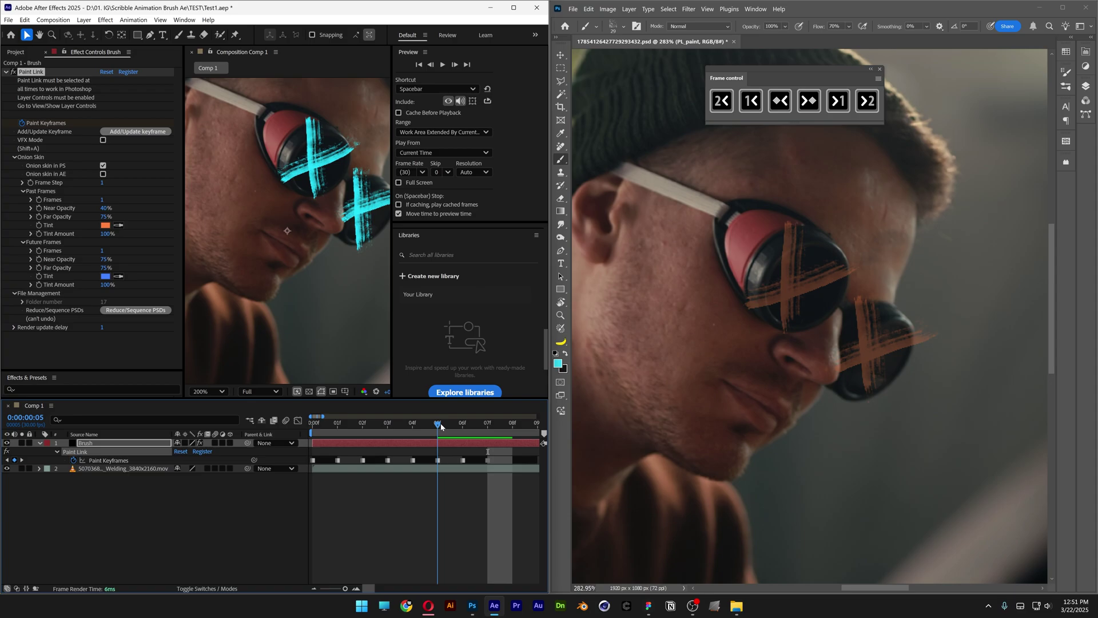